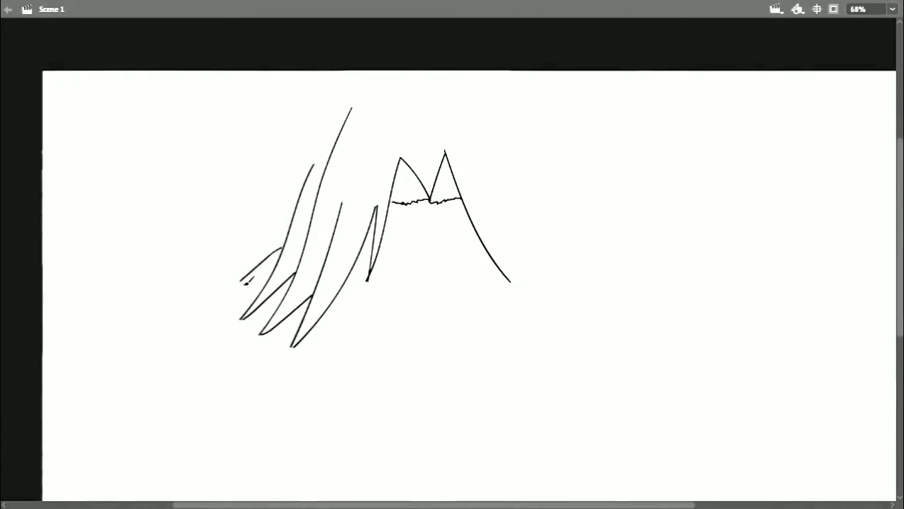
Finish the outermost spike of the left hair and draw the overlapping pointed locks on the right side.
{"action": "mouse_move", "coordinate": [238, 279]}
{"action": "left_mouse_down"}
{"action": "mouse_move", "coordinate": [287, 246]}
{"action": "mouse_move", "coordinate": [296, 205]}
{"action": "left_mouse_up"}
{"action": "left_click_drag", "start_coordinate": [487, 229], "coordinate": [511, 281]}
{"action": "left_click_drag", "start_coordinate": [489, 232], "coordinate": [586, 309]}
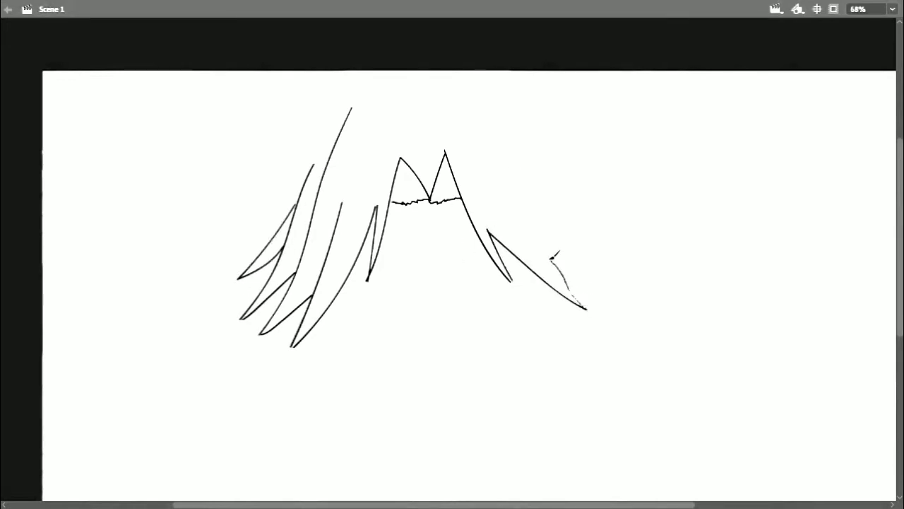
{"action": "left_click_drag", "start_coordinate": [501, 171], "coordinate": [586, 308]}
{"action": "mouse_move", "coordinate": [552, 261]}
{"action": "left_mouse_down"}
{"action": "mouse_move", "coordinate": [576, 281]}
{"action": "mouse_move", "coordinate": [620, 303]}
{"action": "left_mouse_up"}
{"action": "left_click_drag", "start_coordinate": [530, 158], "coordinate": [618, 305]}
{"action": "left_click_drag", "start_coordinate": [581, 258], "coordinate": [617, 274]}
{"action": "mouse_move", "coordinate": [563, 201]}
{"action": "left_mouse_down"}
{"action": "mouse_move", "coordinate": [618, 273]}
{"action": "mouse_move", "coordinate": [595, 204]}
{"action": "left_mouse_up"}
{"action": "left_click_drag", "start_coordinate": [537, 184], "coordinate": [585, 194]}
{"action": "left_click_drag", "start_coordinate": [521, 145], "coordinate": [585, 193]}
Draw the curved head outline on both sides, from the outer hair spikes up to the canvas's upper edge.
{"action": "mouse_move", "coordinate": [234, 170]}
{"action": "left_mouse_down"}
{"action": "mouse_move", "coordinate": [284, 36]}
{"action": "mouse_move", "coordinate": [303, 19]}
{"action": "left_mouse_up"}
{"action": "left_click_drag", "start_coordinate": [395, 78], "coordinate": [393, 100]}
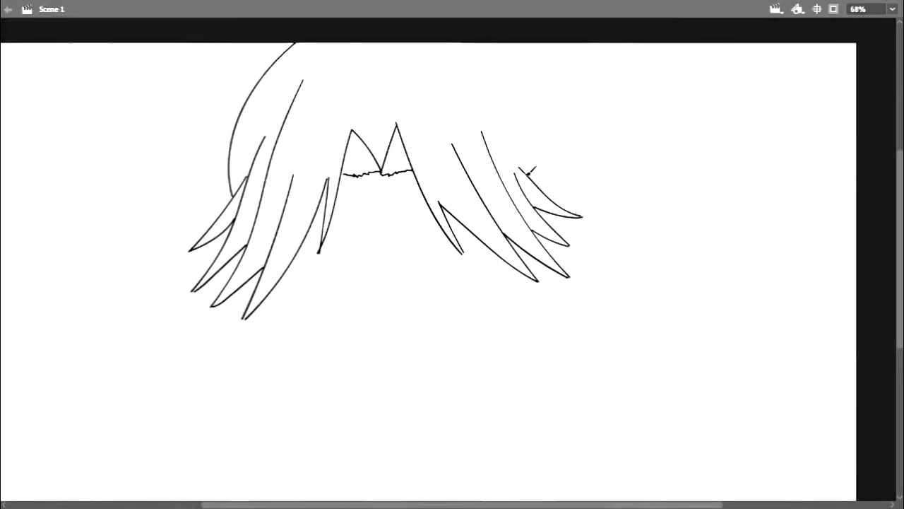
{"action": "left_click_drag", "start_coordinate": [526, 174], "coordinate": [459, 41]}
Adjust the loose line ends at the hair tips and head outline so that neighbouring strokes meet in clean points.
{"action": "key", "text": "v"}
{"action": "left_click_drag", "start_coordinate": [293, 175], "coordinate": [296, 166]}
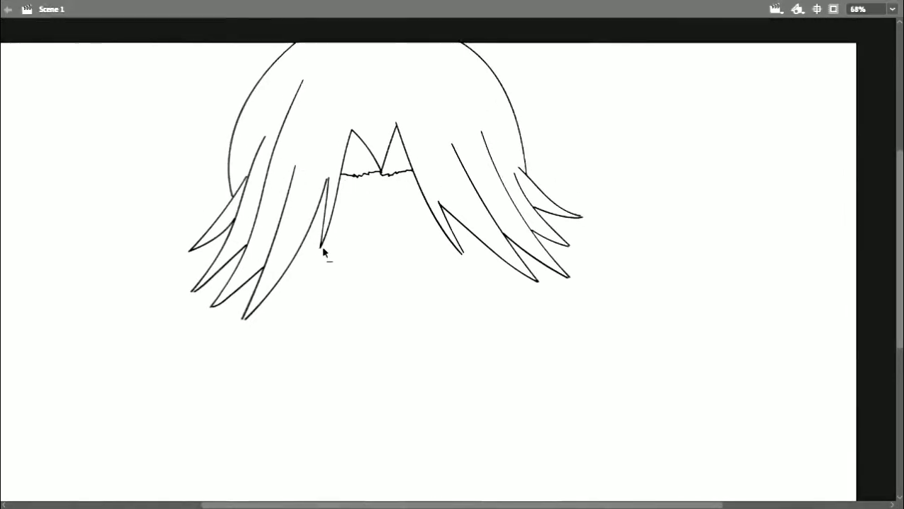
{"action": "left_click_drag", "start_coordinate": [321, 247], "coordinate": [317, 252]}
{"action": "left_click_drag", "start_coordinate": [246, 319], "coordinate": [213, 307]}
{"action": "left_click_drag", "start_coordinate": [195, 291], "coordinate": [192, 291]}
{"action": "left_click_drag", "start_coordinate": [232, 196], "coordinate": [231, 199]}
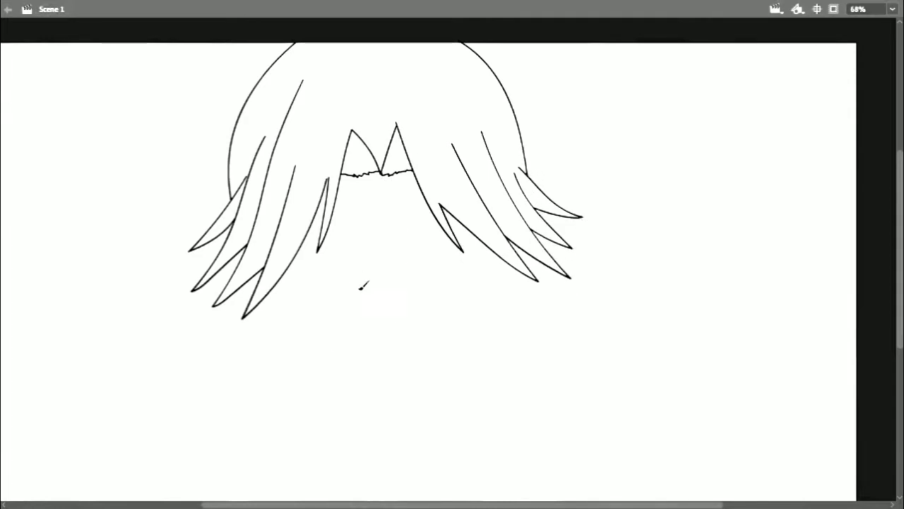
Draw the left side of the face below the hair and join the end of the ear line to it.
{"action": "scroll", "coordinate": [362, 287], "scroll_direction": "down", "scroll_amount": 2}
{"action": "left_click_drag", "start_coordinate": [264, 235], "coordinate": [280, 338]}
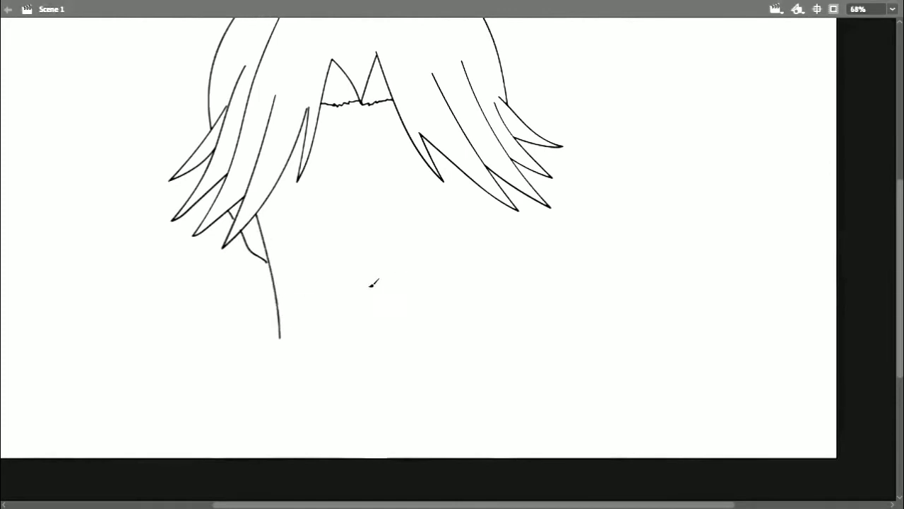
{"action": "key", "text": "ctrl+z"}
{"action": "left_click_drag", "start_coordinate": [256, 216], "coordinate": [279, 341]}
{"action": "key", "text": "v"}
{"action": "left_click_drag", "start_coordinate": [267, 262], "coordinate": [271, 265]}
Draw the jawline down to a pointed chin, the right side of the face and the right ear.
{"action": "left_click_drag", "start_coordinate": [281, 342], "coordinate": [369, 401]}
{"action": "left_click_drag", "start_coordinate": [480, 187], "coordinate": [469, 322]}
{"action": "mouse_move", "coordinate": [508, 184]}
{"action": "left_mouse_down"}
{"action": "mouse_move", "coordinate": [490, 242]}
{"action": "mouse_move", "coordinate": [453, 238]}
{"action": "mouse_move", "coordinate": [420, 260]}
{"action": "mouse_move", "coordinate": [310, 356]}
{"action": "mouse_move", "coordinate": [271, 408]}
{"action": "left_mouse_up"}
{"action": "key", "text": "ctrl+equal"}
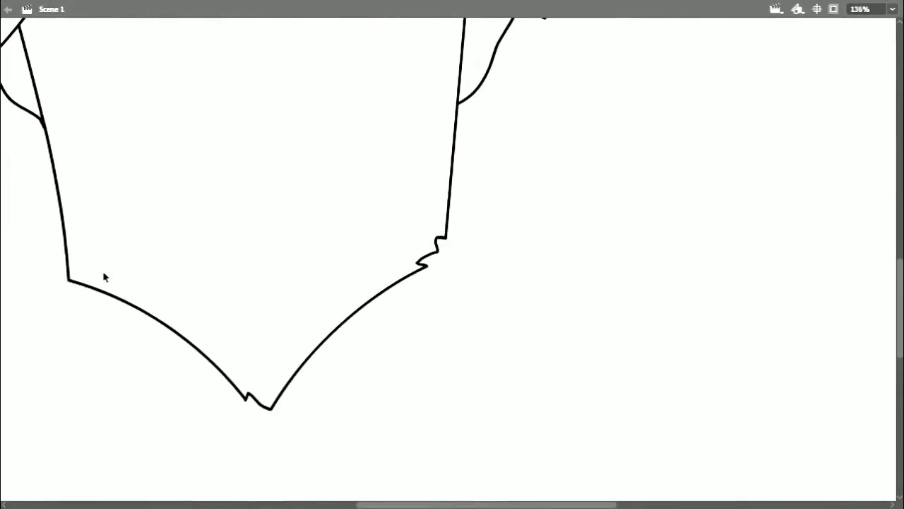
{"action": "key", "text": "ctrl+minus"}
Add short curved strands inside the hair parting and draw the narrow neck and tie knot below the chin.
{"action": "scroll", "coordinate": [311, 233], "scroll_direction": "up", "scroll_amount": 3}
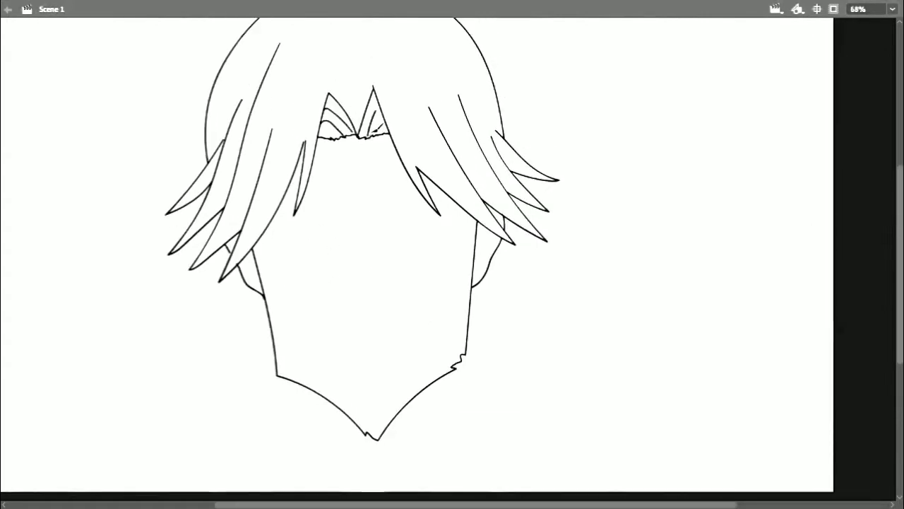
{"action": "scroll", "coordinate": [375, 308], "scroll_direction": "down", "scroll_amount": 2}
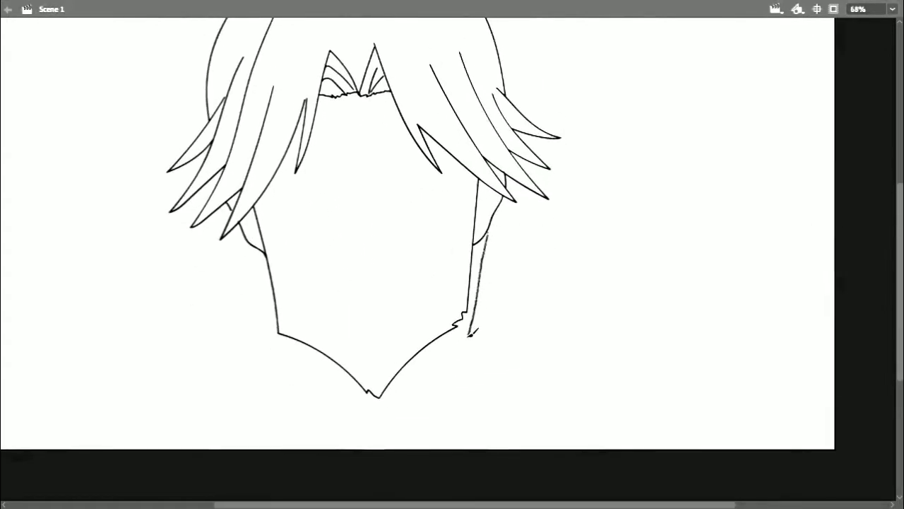
{"action": "left_click_drag", "start_coordinate": [333, 361], "coordinate": [345, 419]}
{"action": "left_click_drag", "start_coordinate": [383, 390], "coordinate": [378, 424]}
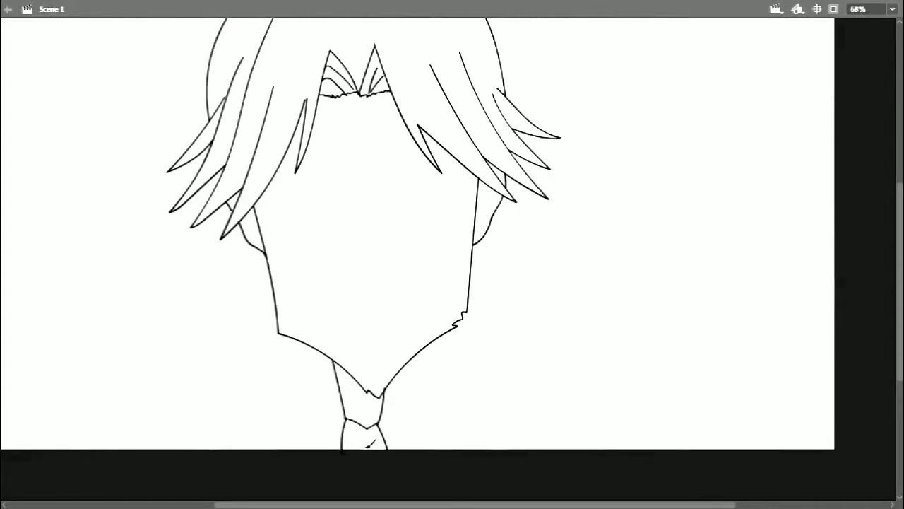
Draw the sloping right shoulder line and two long, nearly parallel lapel lines running down from the right hair locks.
{"action": "left_click_drag", "start_coordinate": [584, 223], "coordinate": [462, 279]}
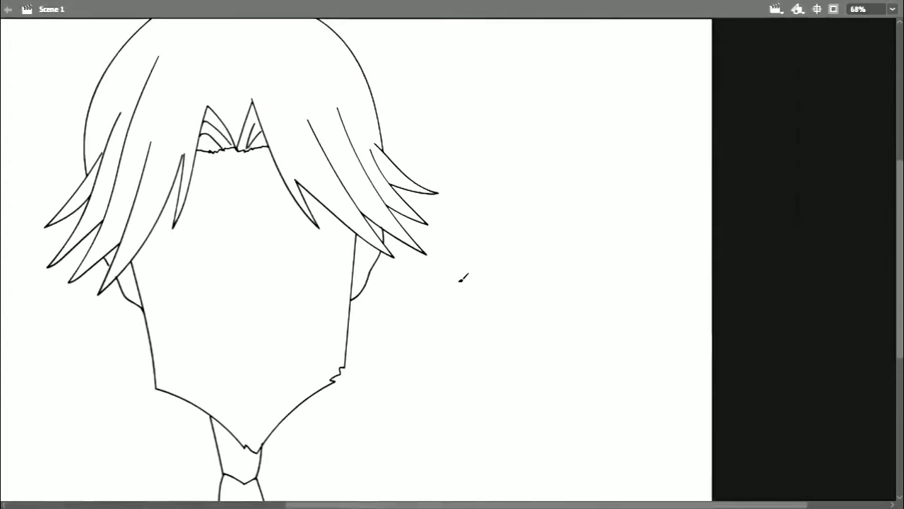
{"action": "left_click_drag", "start_coordinate": [411, 177], "coordinate": [713, 331]}
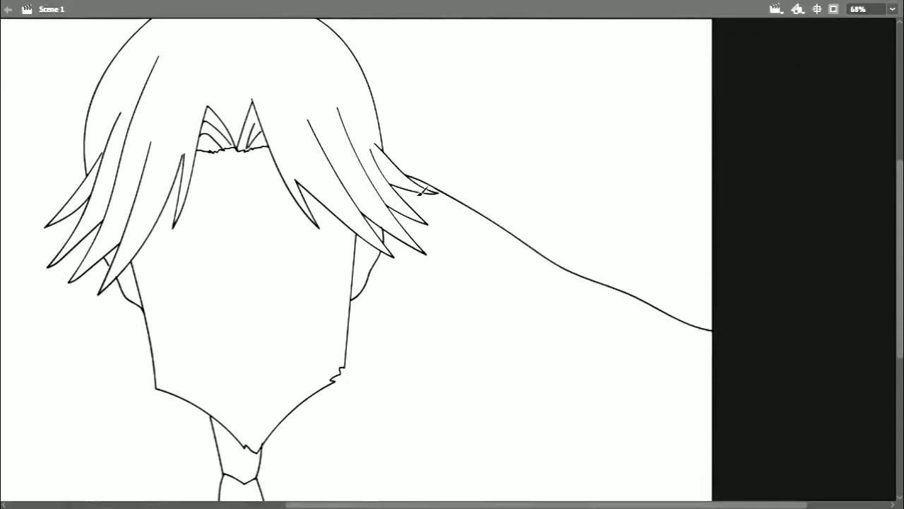
{"action": "left_click_drag", "start_coordinate": [424, 226], "coordinate": [434, 284]}
{"action": "key", "text": "ctrl+z"}
{"action": "left_click_drag", "start_coordinate": [410, 191], "coordinate": [419, 216]}
{"action": "mouse_move", "coordinate": [419, 194]}
{"action": "left_mouse_down"}
{"action": "mouse_move", "coordinate": [448, 358]}
{"action": "mouse_move", "coordinate": [432, 469]}
{"action": "left_mouse_up"}
{"action": "left_click_drag", "start_coordinate": [418, 194], "coordinate": [420, 467]}
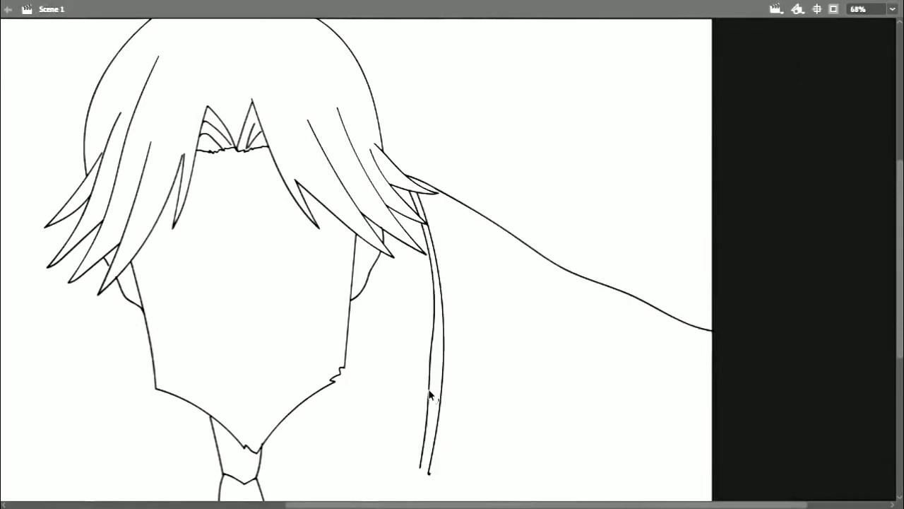
Reshape the two right lapel lines into smoother curves and adjust where they emerge beneath the hair locks.
{"action": "left_click_drag", "start_coordinate": [433, 335], "coordinate": [435, 359]}
{"action": "left_click_drag", "start_coordinate": [432, 415], "coordinate": [430, 414]}
{"action": "left_click_drag", "start_coordinate": [443, 348], "coordinate": [443, 344]}
{"action": "left_click_drag", "start_coordinate": [426, 244], "coordinate": [422, 383]}
{"action": "key", "text": "ctrl+equal"}
{"action": "left_click_drag", "start_coordinate": [401, 304], "coordinate": [394, 288]}
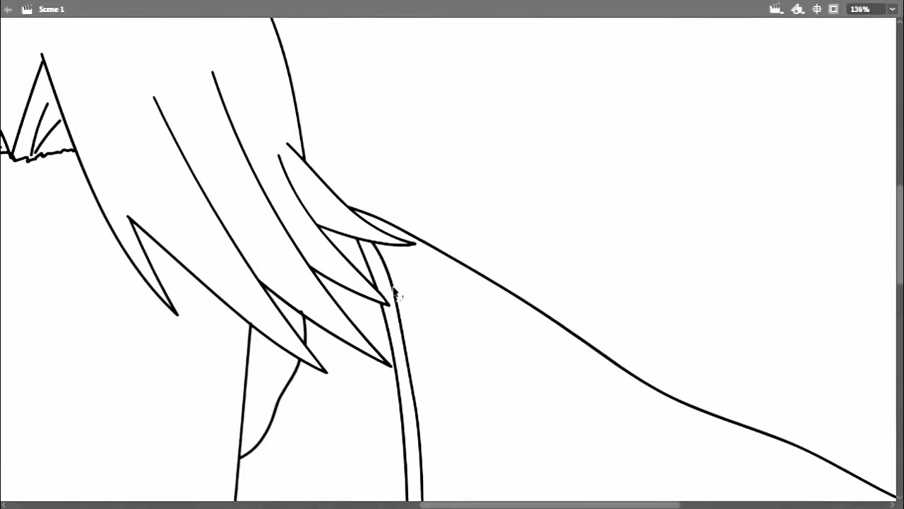
Refine the lower ends and middle bends of the right lapel lines so they run evenly side by side.
{"action": "scroll", "coordinate": [396, 293], "scroll_direction": "down", "scroll_amount": 5}
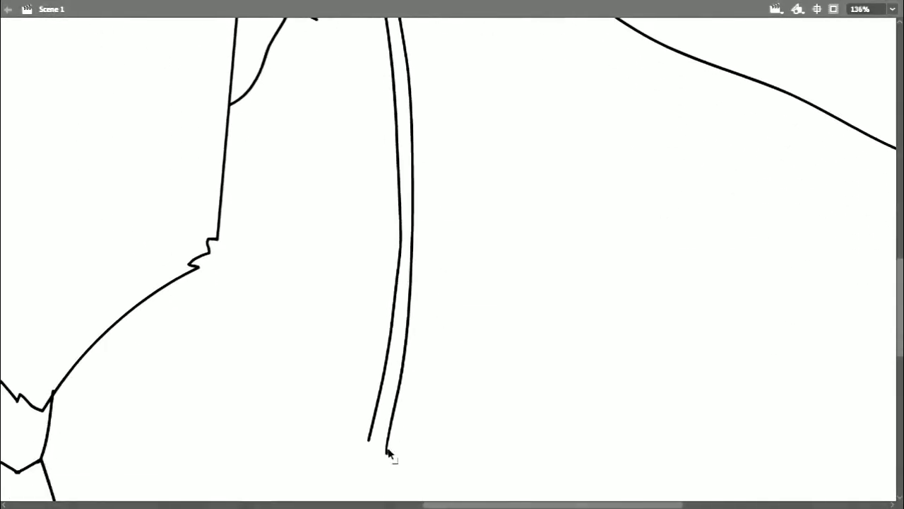
{"action": "left_click_drag", "start_coordinate": [388, 449], "coordinate": [386, 452]}
{"action": "left_click_drag", "start_coordinate": [368, 440], "coordinate": [371, 438]}
{"action": "left_click_drag", "start_coordinate": [411, 133], "coordinate": [416, 170]}
{"action": "left_click_drag", "start_coordinate": [419, 96], "coordinate": [407, 240]}
{"action": "left_click_drag", "start_coordinate": [400, 278], "coordinate": [407, 276]}
{"action": "left_click_drag", "start_coordinate": [392, 388], "coordinate": [391, 326]}
{"action": "left_click_drag", "start_coordinate": [391, 326], "coordinate": [390, 252]}
{"action": "key", "text": "ctrl+="}
{"action": "left_click_drag", "start_coordinate": [338, 244], "coordinate": [333, 240]}
{"action": "key", "text": "ctrl+-"}
{"action": "left_click_drag", "start_coordinate": [392, 247], "coordinate": [382, 122]}
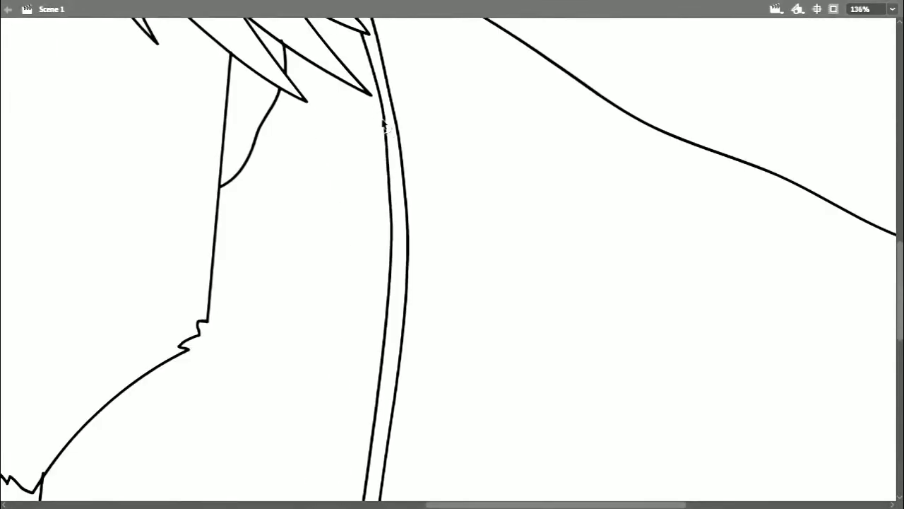
Continue the right lapel's double line into an angular notch that turns inward and back out to the canvas's lower edge.
{"action": "scroll", "coordinate": [442, 268], "scroll_direction": "down", "scroll_amount": 5}
{"action": "mouse_move", "coordinate": [386, 328]}
{"action": "left_mouse_down"}
{"action": "mouse_move", "coordinate": [220, 344]}
{"action": "mouse_move", "coordinate": [218, 370]}
{"action": "left_mouse_up"}
{"action": "left_click_drag", "start_coordinate": [218, 370], "coordinate": [290, 408]}
{"action": "key", "text": "ctrl+z"}
{"action": "left_click_drag", "start_coordinate": [238, 362], "coordinate": [315, 405]}
{"action": "left_click_drag", "start_coordinate": [238, 360], "coordinate": [400, 343]}
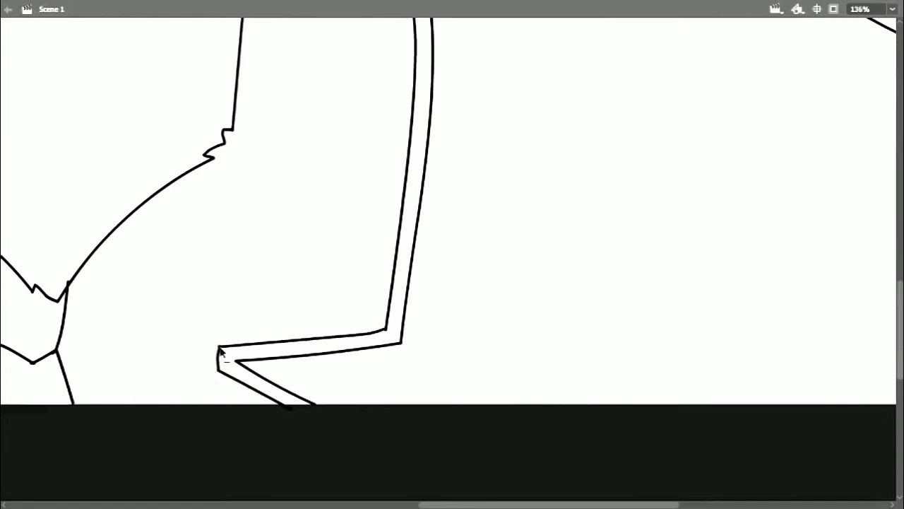
Draw the left shoulder and wavy sleeve outline from the left hair down to the canvas's lower edge.
{"action": "key", "text": "ctrl+minus"}
{"action": "mouse_move", "coordinate": [237, 112]}
{"action": "left_mouse_down"}
{"action": "mouse_move", "coordinate": [55, 177]}
{"action": "mouse_move", "coordinate": [28, 354]}
{"action": "mouse_move", "coordinate": [35, 421]}
{"action": "left_mouse_up"}
{"action": "mouse_move", "coordinate": [84, 325]}
{"action": "left_mouse_down"}
{"action": "mouse_move", "coordinate": [94, 372]}
{"action": "mouse_move", "coordinate": [86, 374]}
{"action": "left_mouse_up"}
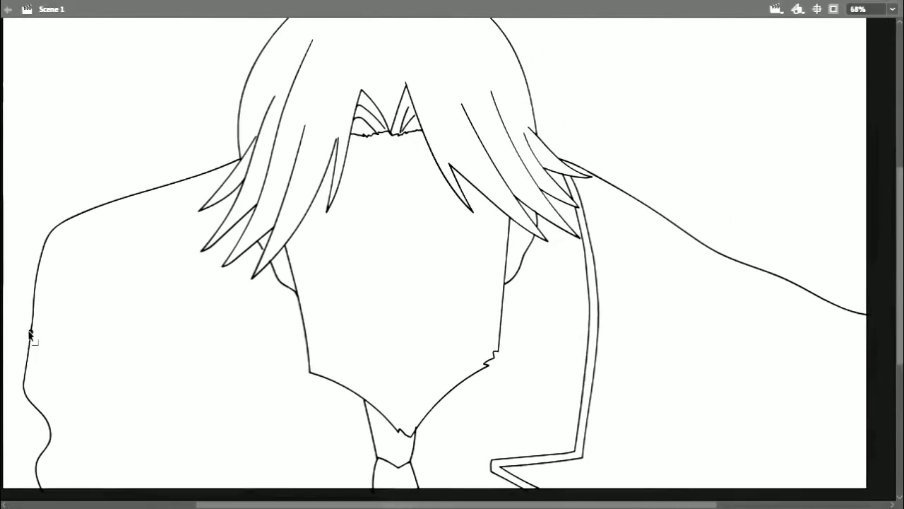
Draw the left lapel as two long parallel curves coming down from behind the left hair locks.
{"action": "key", "text": "ctrl+equal"}
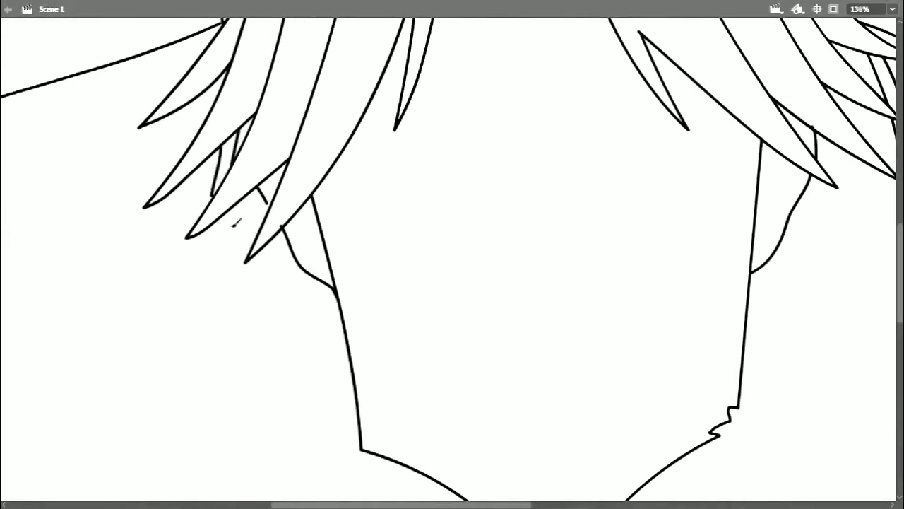
{"action": "mouse_move", "coordinate": [233, 222]}
{"action": "left_mouse_down"}
{"action": "mouse_move", "coordinate": [243, 124]}
{"action": "mouse_move", "coordinate": [207, 181]}
{"action": "mouse_move", "coordinate": [179, 433]}
{"action": "left_mouse_up"}
{"action": "left_click", "coordinate": [242, 73]}
{"action": "left_click", "coordinate": [248, 122]}
{"action": "key", "text": "b"}
{"action": "left_click_drag", "start_coordinate": [240, 113], "coordinate": [197, 422]}
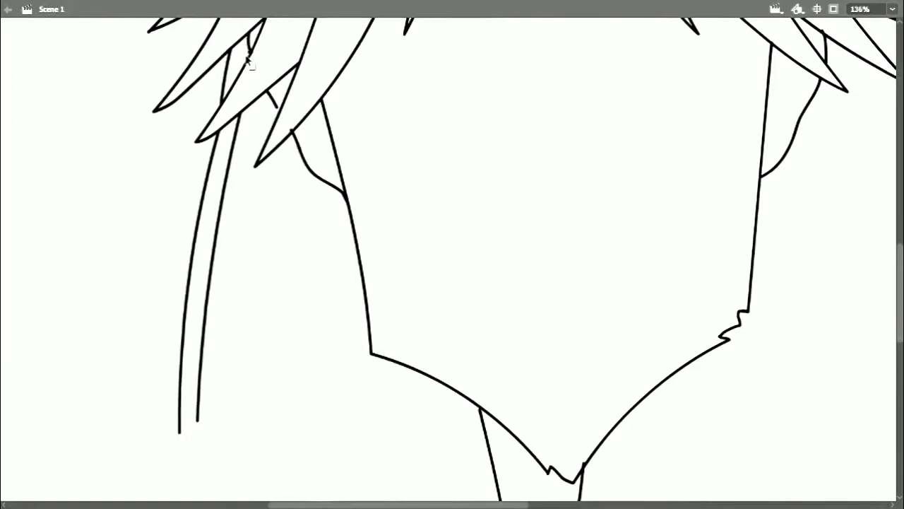
Adjust the upper part of the left lapel lines where they pass between the hair locks.
{"action": "left_click_drag", "start_coordinate": [247, 62], "coordinate": [243, 72]}
{"action": "left_click", "coordinate": [215, 137]}
{"action": "left_click", "coordinate": [274, 300]}
Continue the left lapel's double line into a zigzag notch ending at the canvas's lower edge.
{"action": "left_click_drag", "start_coordinate": [279, 305], "coordinate": [248, 174]}
{"action": "key", "text": "b"}
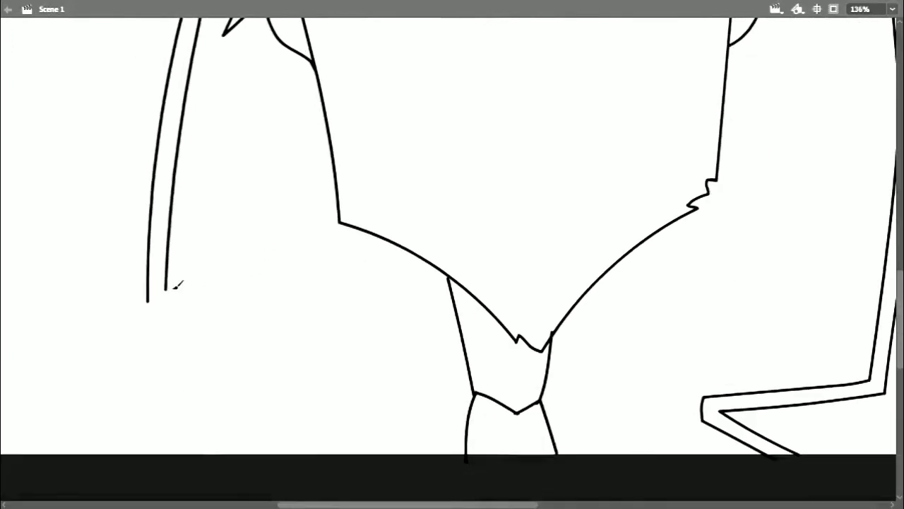
{"action": "left_click_drag", "start_coordinate": [148, 302], "coordinate": [278, 362]}
{"action": "mouse_move", "coordinate": [166, 289]}
{"action": "left_mouse_down"}
{"action": "mouse_move", "coordinate": [308, 369]}
{"action": "mouse_move", "coordinate": [204, 420]}
{"action": "left_mouse_up"}
{"action": "key", "text": "ctrl+z"}
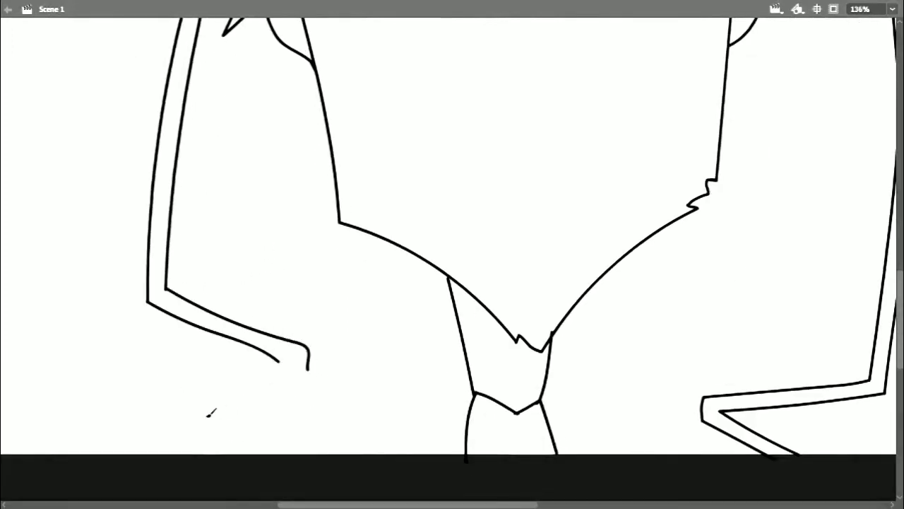
{"action": "left_click_drag", "start_coordinate": [308, 369], "coordinate": [204, 416]}
{"action": "left_click_drag", "start_coordinate": [204, 416], "coordinate": [226, 458]}
{"action": "left_click_drag", "start_coordinate": [178, 409], "coordinate": [203, 458]}
{"action": "left_click_drag", "start_coordinate": [178, 409], "coordinate": [287, 360]}
Tidy the corners and curves of the left lapel's zigzag so its two lines join cleanly.
{"action": "key", "text": "v"}
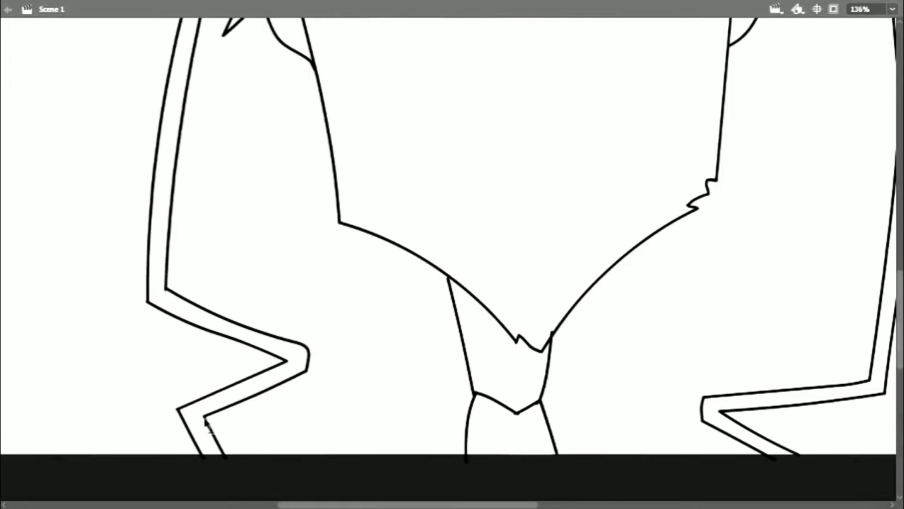
{"action": "left_click_drag", "start_coordinate": [204, 418], "coordinate": [206, 421]}
{"action": "left_click_drag", "start_coordinate": [178, 409], "coordinate": [179, 410]}
{"action": "left_click_drag", "start_coordinate": [303, 345], "coordinate": [307, 345]}
{"action": "left_click_drag", "start_coordinate": [166, 289], "coordinate": [166, 290]}
{"action": "mouse_move", "coordinate": [237, 329]}
{"action": "left_mouse_down"}
{"action": "mouse_move", "coordinate": [239, 342]}
{"action": "mouse_move", "coordinate": [243, 324]}
{"action": "left_mouse_up"}
{"action": "left_click_drag", "start_coordinate": [155, 306], "coordinate": [157, 308]}
{"action": "left_click_drag", "start_coordinate": [307, 345], "coordinate": [308, 349]}
Draw two arched hair strands on top of the head, one on each side of the parting.
{"action": "key", "text": "ctrl+minus"}
{"action": "left_click_drag", "start_coordinate": [452, 227], "coordinate": [346, 284]}
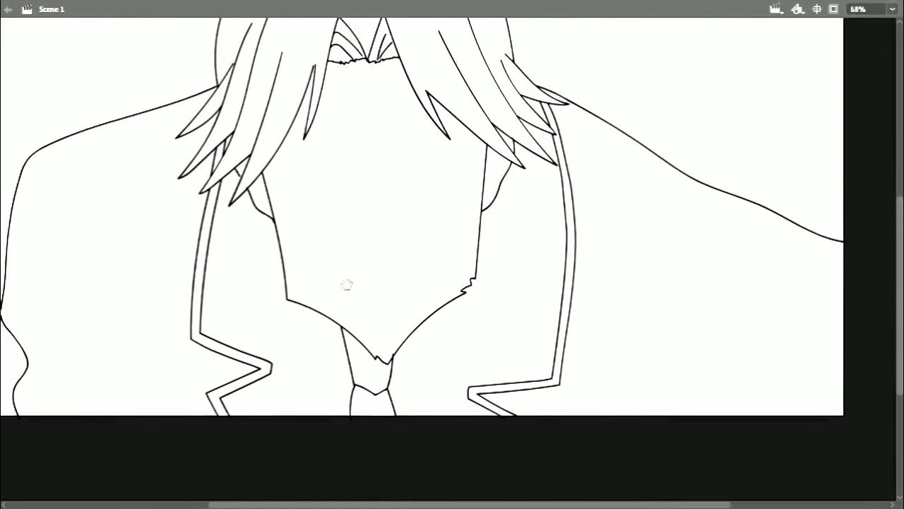
{"action": "scroll", "coordinate": [377, 293], "scroll_direction": "up", "scroll_amount": 2}
{"action": "key", "text": "ctrl+equal"}
{"action": "scroll", "coordinate": [343, 264], "scroll_direction": "up", "scroll_amount": 2}
{"action": "key", "text": "ctrl+minus"}
{"action": "key", "text": "y"}
{"action": "mouse_move", "coordinate": [290, 103]}
{"action": "left_mouse_down"}
{"action": "mouse_move", "coordinate": [368, 126]}
{"action": "mouse_move", "coordinate": [348, 126]}
{"action": "mouse_move", "coordinate": [454, 132]}
{"action": "left_mouse_up"}
{"action": "key", "text": "ctrl+z"}
{"action": "key", "text": "ctrl+z"}
{"action": "mouse_move", "coordinate": [368, 129]}
{"action": "left_mouse_down"}
{"action": "mouse_move", "coordinate": [416, 87]}
{"action": "mouse_move", "coordinate": [406, 94]}
{"action": "left_mouse_up"}
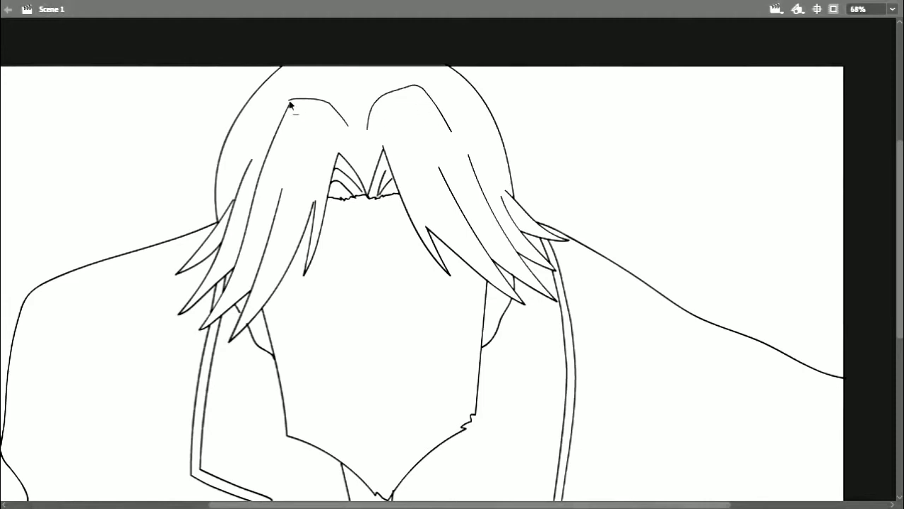
Draw the inner strands that meet in a V at the parting and connect them to the front locks.
{"action": "left_click_drag", "start_coordinate": [319, 146], "coordinate": [327, 116]}
{"action": "mouse_move", "coordinate": [328, 114]}
{"action": "left_mouse_down"}
{"action": "mouse_move", "coordinate": [366, 171]}
{"action": "mouse_move", "coordinate": [410, 179]}
{"action": "mouse_move", "coordinate": [428, 229]}
{"action": "left_mouse_up"}
{"action": "key", "text": "ctrl+z"}
{"action": "key", "text": "v"}
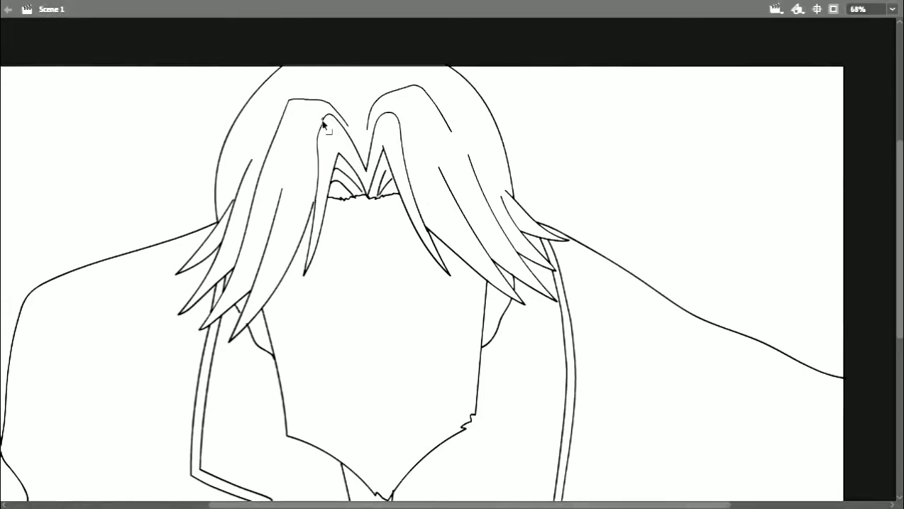
{"action": "left_click_drag", "start_coordinate": [320, 130], "coordinate": [324, 118]}
{"action": "left_click_drag", "start_coordinate": [313, 203], "coordinate": [316, 199]}
{"action": "left_click_drag", "start_coordinate": [402, 144], "coordinate": [377, 134]}
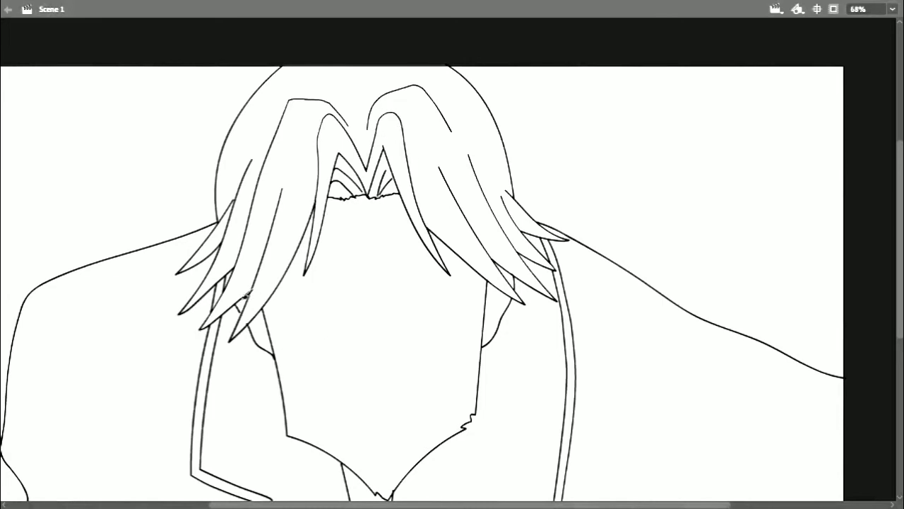
Outline the slanted left eyebrow and draw the lower eyelid and small iris of the left eye beneath it.
{"action": "key", "text": "ctrl+equal"}
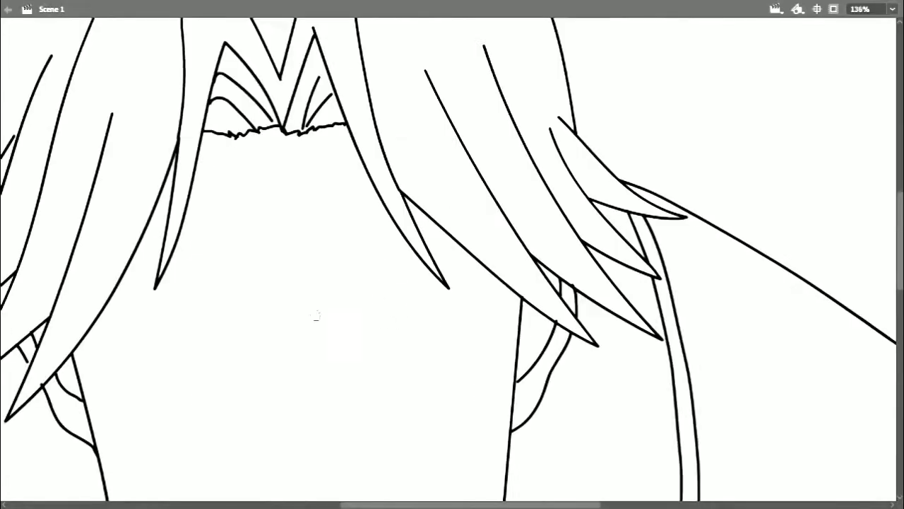
{"action": "left_click_drag", "start_coordinate": [317, 318], "coordinate": [381, 165]}
{"action": "mouse_move", "coordinate": [198, 103]}
{"action": "left_mouse_down"}
{"action": "mouse_move", "coordinate": [327, 121]}
{"action": "mouse_move", "coordinate": [178, 141]}
{"action": "left_mouse_up"}
{"action": "key", "text": "ctrl+z"}
{"action": "left_click_drag", "start_coordinate": [195, 106], "coordinate": [197, 103]}
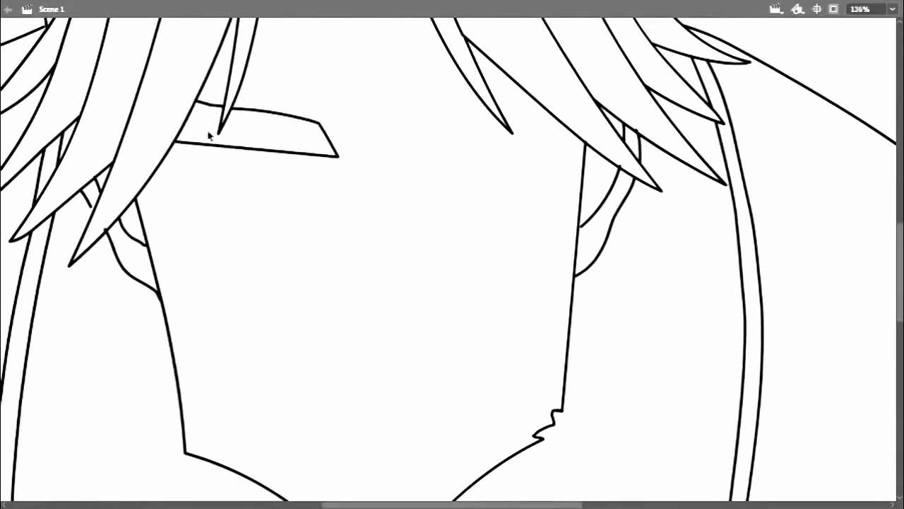
{"action": "mouse_move", "coordinate": [174, 146]}
{"action": "left_mouse_down"}
{"action": "mouse_move", "coordinate": [250, 182]}
{"action": "mouse_move", "coordinate": [327, 156]}
{"action": "left_mouse_up"}
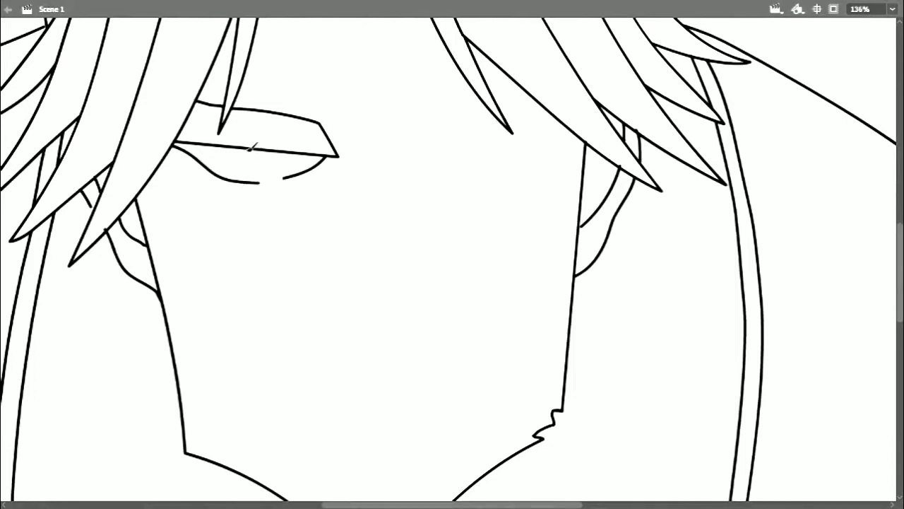
{"action": "left_click_drag", "start_coordinate": [249, 150], "coordinate": [277, 154]}
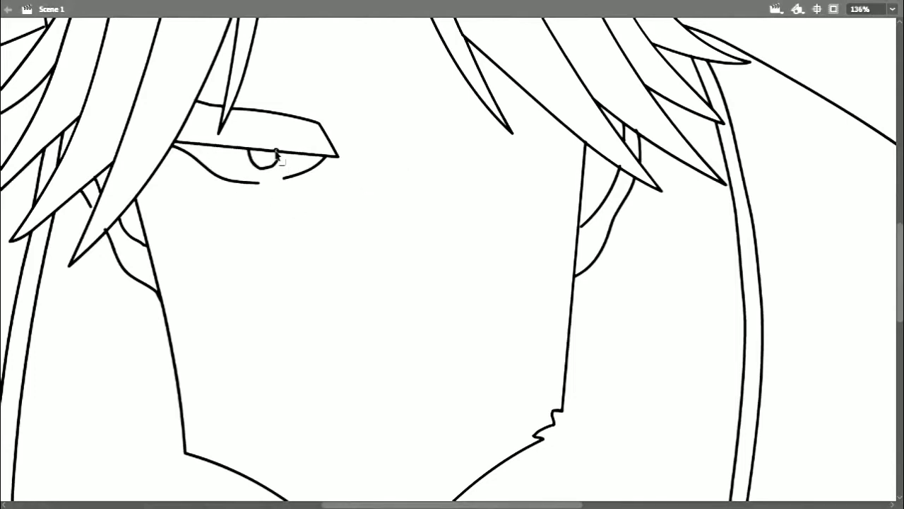
Draw both curved sides of the nose bridge and the frown lines across the forehead between the brows.
{"action": "mouse_move", "coordinate": [331, 173]}
{"action": "left_mouse_down"}
{"action": "mouse_move", "coordinate": [351, 125]}
{"action": "mouse_move", "coordinate": [333, 70]}
{"action": "left_mouse_up"}
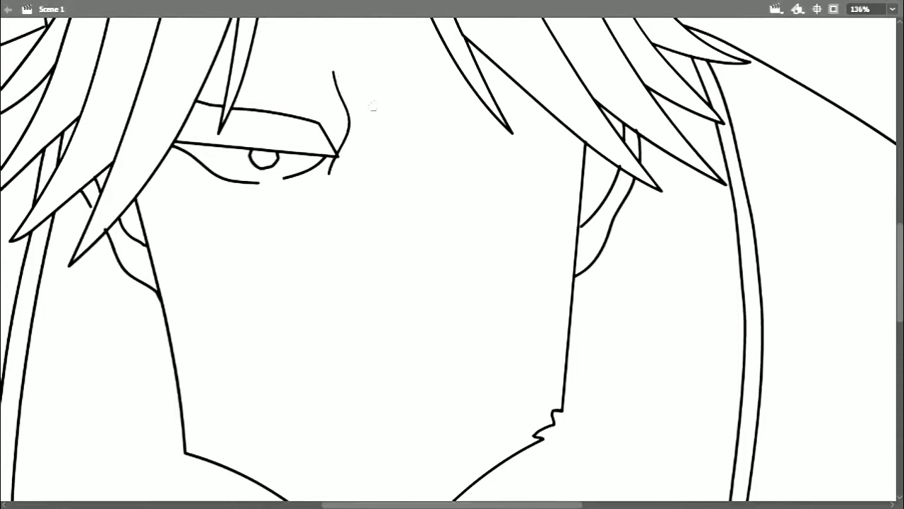
{"action": "left_click_drag", "start_coordinate": [248, 66], "coordinate": [323, 76]}
{"action": "left_click_drag", "start_coordinate": [319, 39], "coordinate": [400, 35]}
{"action": "mouse_move", "coordinate": [335, 76]}
{"action": "left_mouse_down"}
{"action": "mouse_move", "coordinate": [369, 72]}
{"action": "mouse_move", "coordinate": [386, 163]}
{"action": "left_mouse_up"}
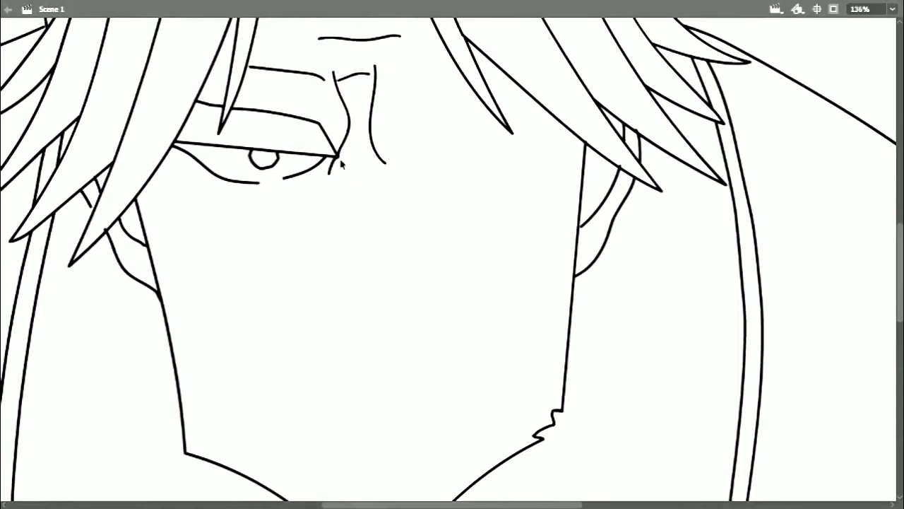
{"action": "left_click_drag", "start_coordinate": [374, 72], "coordinate": [429, 66]}
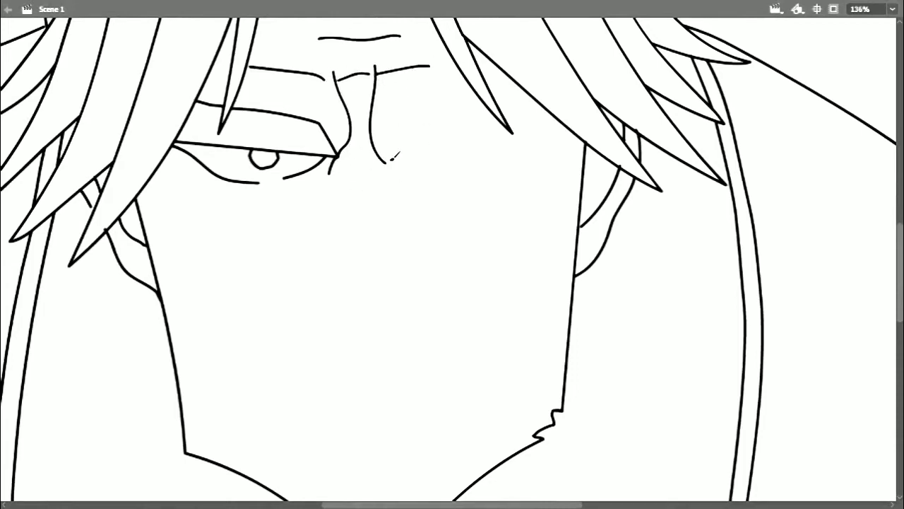
Outline the slanted right eyebrow and add diagonal hair strokes inside the left eyebrow.
{"action": "left_click_drag", "start_coordinate": [389, 161], "coordinate": [476, 101]}
{"action": "left_click_drag", "start_coordinate": [394, 162], "coordinate": [555, 121]}
{"action": "left_click_drag", "start_coordinate": [276, 113], "coordinate": [305, 151]}
{"action": "left_click_drag", "start_coordinate": [256, 111], "coordinate": [303, 151]}
{"action": "key", "text": "ctrl+z"}
{"action": "left_click_drag", "start_coordinate": [230, 115], "coordinate": [266, 148]}
{"action": "left_click_drag", "start_coordinate": [187, 120], "coordinate": [205, 137]}
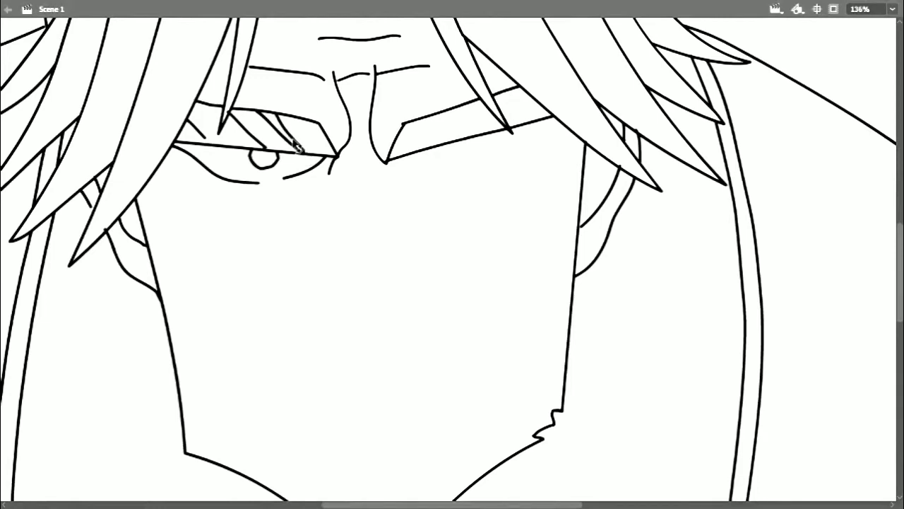
{"action": "left_click_drag", "start_coordinate": [405, 123], "coordinate": [411, 122]}
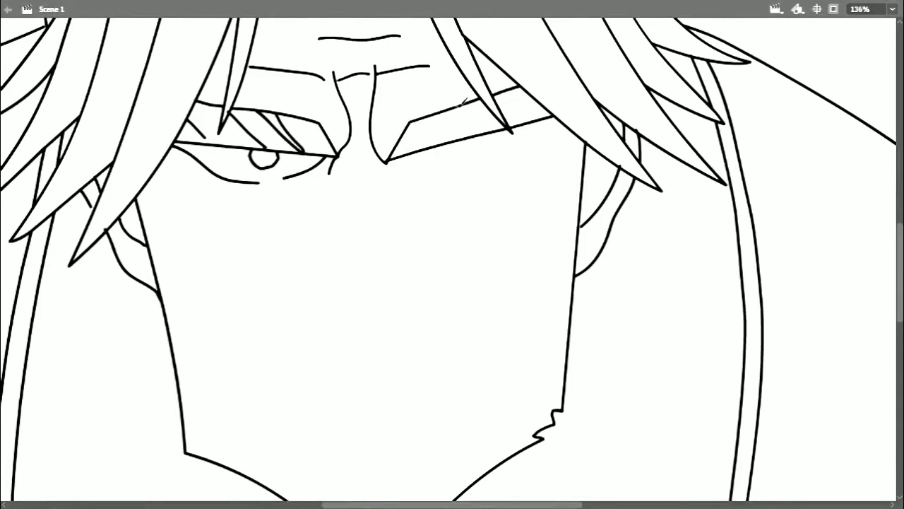
Add diagonal hair strokes inside the right eyebrow and draw the broken lower eyelid of the right eye beneath it.
{"action": "left_click_drag", "start_coordinate": [458, 106], "coordinate": [430, 146]}
{"action": "left_click_drag", "start_coordinate": [492, 111], "coordinate": [467, 137]}
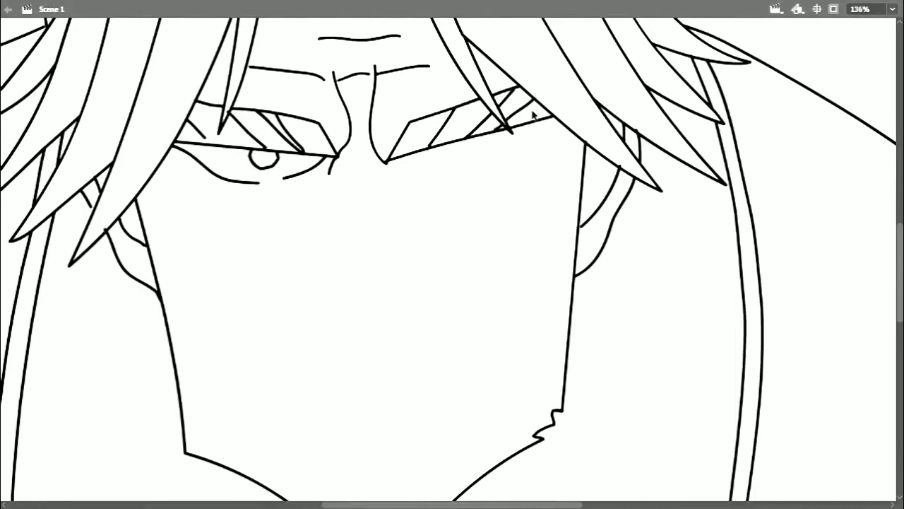
{"action": "left_click_drag", "start_coordinate": [446, 163], "coordinate": [460, 163]}
{"action": "key", "text": "ctrl+z"}
{"action": "left_click_drag", "start_coordinate": [418, 151], "coordinate": [460, 163]}
{"action": "mouse_move", "coordinate": [486, 159]}
{"action": "left_mouse_down"}
{"action": "mouse_move", "coordinate": [540, 122]}
{"action": "mouse_move", "coordinate": [509, 145]}
{"action": "left_mouse_up"}
{"action": "key", "text": "ctrl+z"}
{"action": "key", "text": "ctrl+z"}
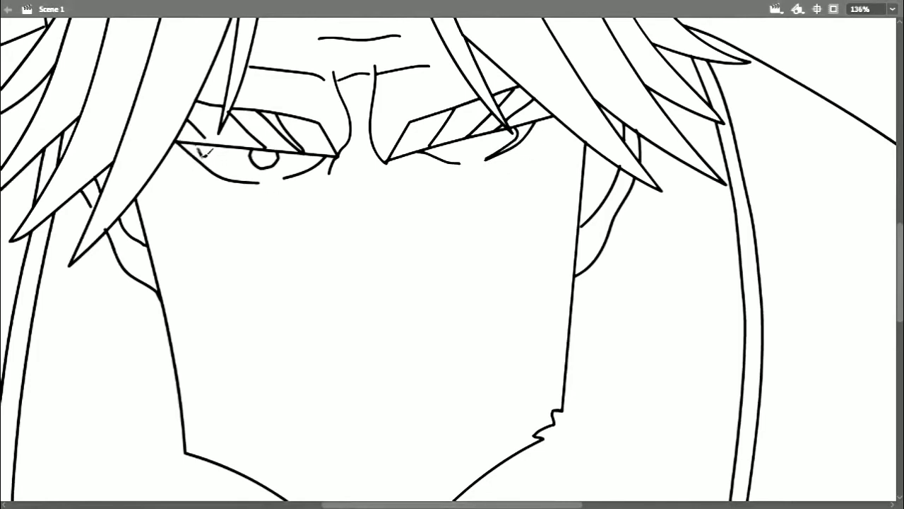
Add the inner lid curve and under-eye creases to the left eye, and draw the long nose ridge line ending in a hook.
{"action": "left_click_drag", "start_coordinate": [200, 151], "coordinate": [228, 181]}
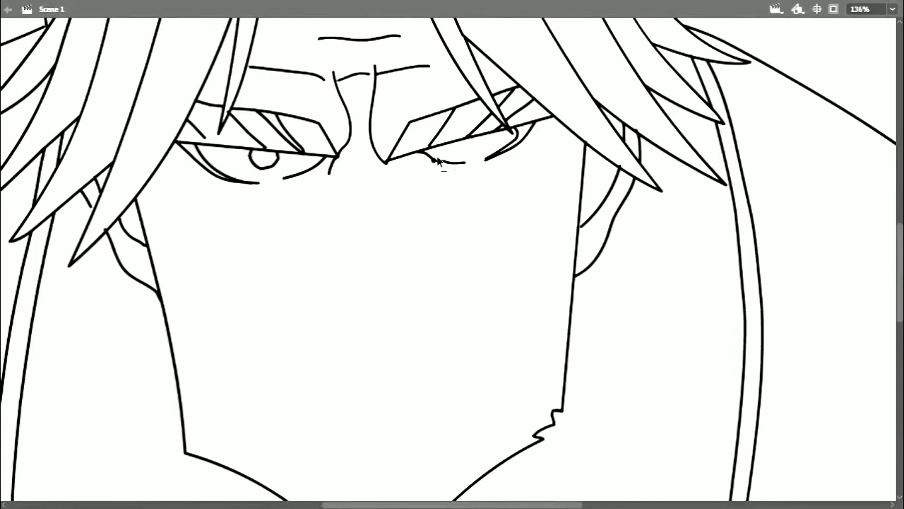
{"action": "scroll", "coordinate": [381, 159], "scroll_direction": "down", "scroll_amount": 2}
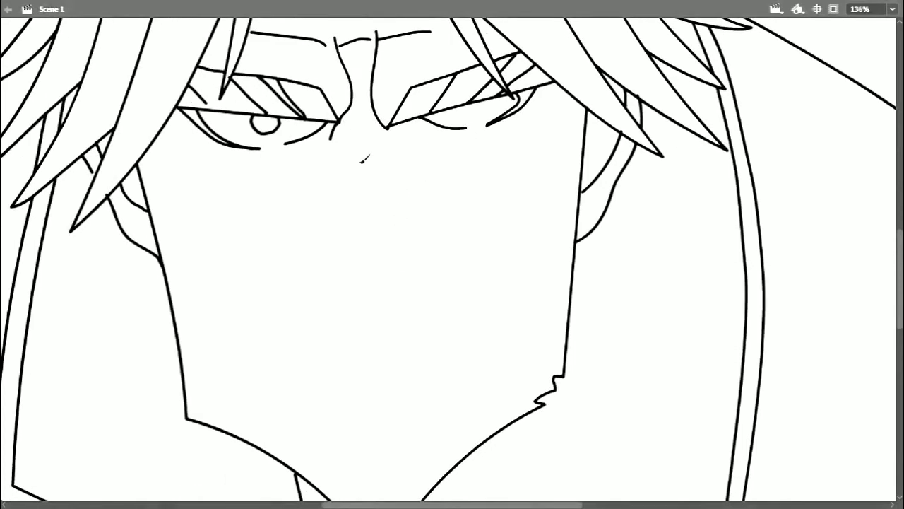
{"action": "left_click_drag", "start_coordinate": [318, 149], "coordinate": [284, 167]}
{"action": "left_click_drag", "start_coordinate": [185, 142], "coordinate": [247, 173]}
{"action": "left_click_drag", "start_coordinate": [387, 125], "coordinate": [376, 291]}
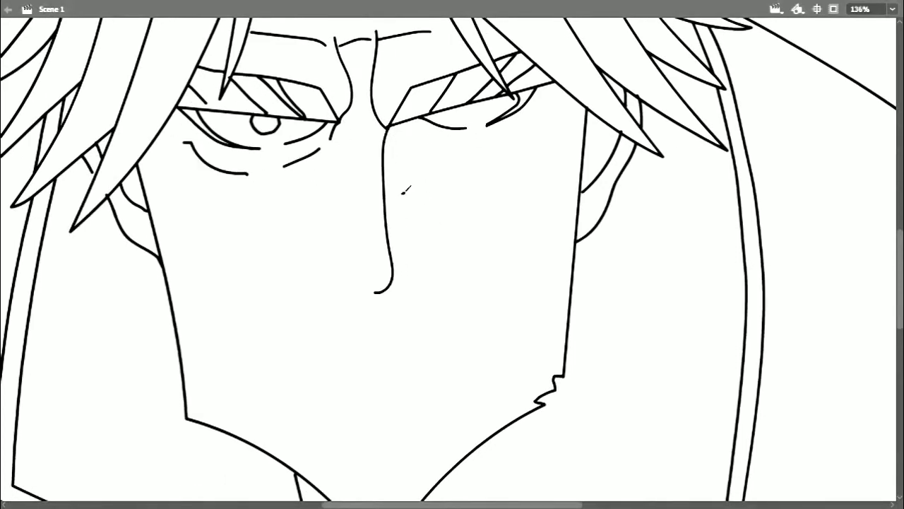
{"action": "left_click_drag", "start_coordinate": [384, 170], "coordinate": [384, 198]}
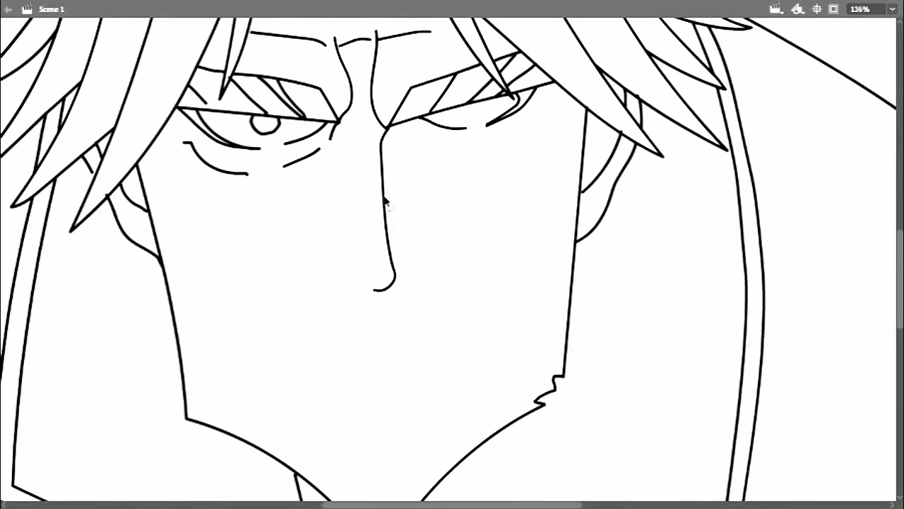
Draw the creases under the right eye and the curved base of the nose with both nostril wings.
{"action": "mouse_move", "coordinate": [397, 130]}
{"action": "left_mouse_down"}
{"action": "mouse_move", "coordinate": [445, 164]}
{"action": "mouse_move", "coordinate": [498, 161]}
{"action": "left_mouse_up"}
{"action": "left_click_drag", "start_coordinate": [514, 148], "coordinate": [550, 112]}
{"action": "left_click_drag", "start_coordinate": [408, 137], "coordinate": [445, 164]}
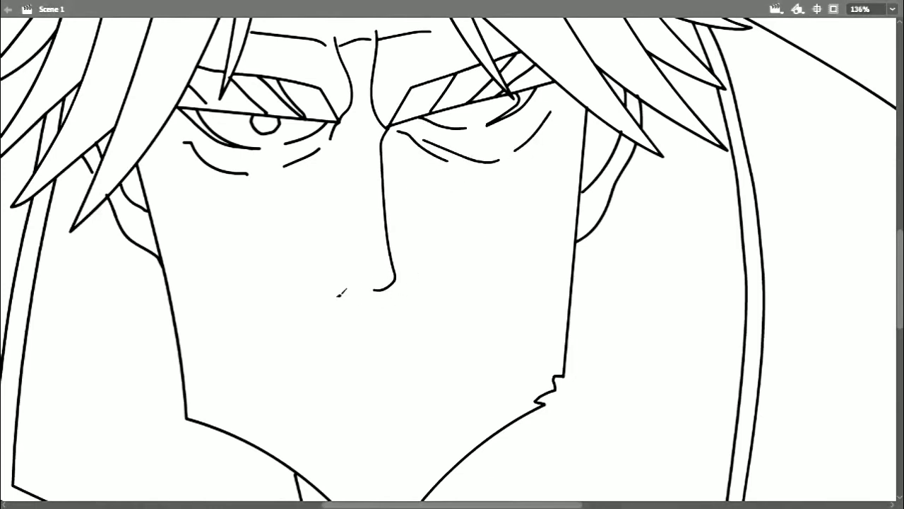
{"action": "mouse_move", "coordinate": [316, 249]}
{"action": "left_mouse_down"}
{"action": "mouse_move", "coordinate": [373, 300]}
{"action": "mouse_move", "coordinate": [423, 251]}
{"action": "left_mouse_up"}
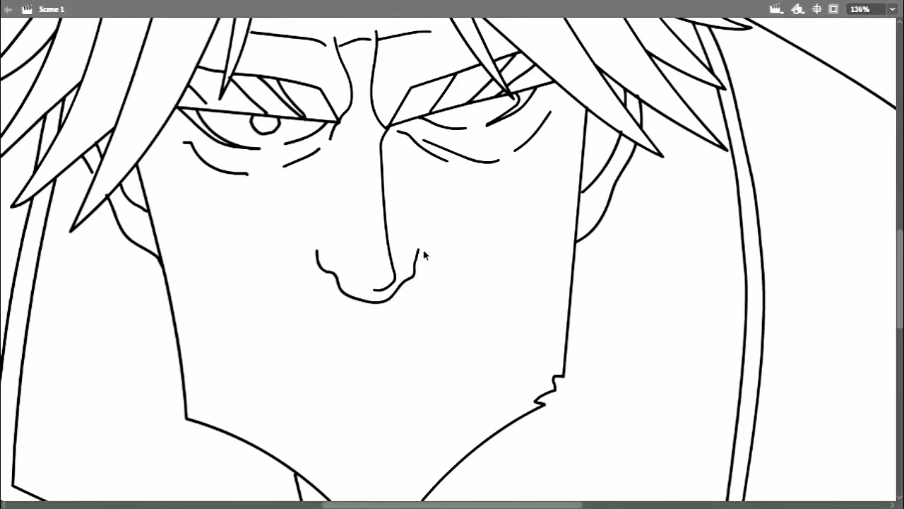
Draw the pointed left sideburn with the cheek contour, and the upper moustache edge curving from the left cheek to the nostril.
{"action": "key", "text": "ctrl+="}
{"action": "left_click_drag", "start_coordinate": [382, 234], "coordinate": [388, 212]}
{"action": "key", "text": "ctrl+-"}
{"action": "mouse_move", "coordinate": [155, 128]}
{"action": "left_mouse_down"}
{"action": "mouse_move", "coordinate": [193, 280]}
{"action": "mouse_move", "coordinate": [222, 259]}
{"action": "left_mouse_up"}
{"action": "mouse_move", "coordinate": [173, 149]}
{"action": "left_mouse_down"}
{"action": "mouse_move", "coordinate": [180, 192]}
{"action": "mouse_move", "coordinate": [230, 289]}
{"action": "mouse_move", "coordinate": [231, 321]}
{"action": "left_mouse_up"}
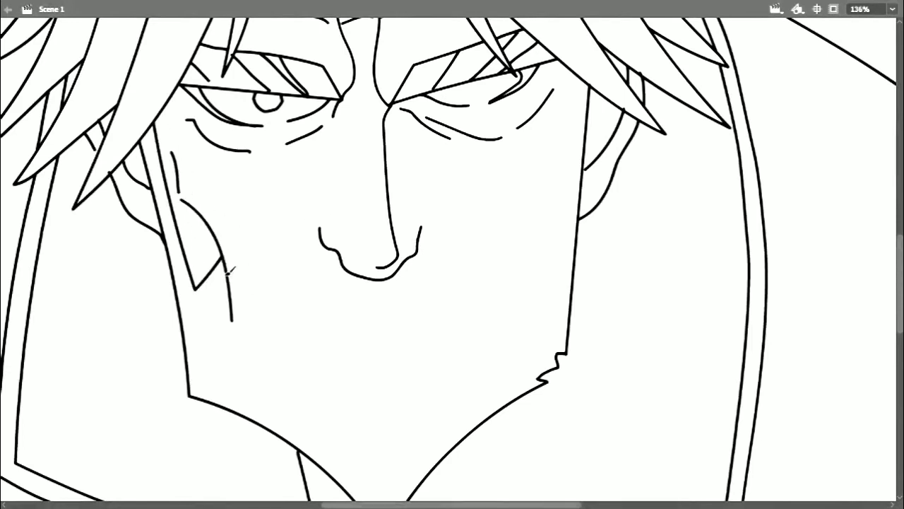
{"action": "mouse_move", "coordinate": [226, 272]}
{"action": "left_mouse_down"}
{"action": "mouse_move", "coordinate": [225, 359]}
{"action": "mouse_move", "coordinate": [339, 260]}
{"action": "left_mouse_up"}
Draw the inner edge of the right sideburn and its cheek contour, joining them at the tip, and smooth the left cheek contour.
{"action": "left_click_drag", "start_coordinate": [582, 77], "coordinate": [566, 246]}
{"action": "left_click_drag", "start_coordinate": [182, 200], "coordinate": [178, 194]}
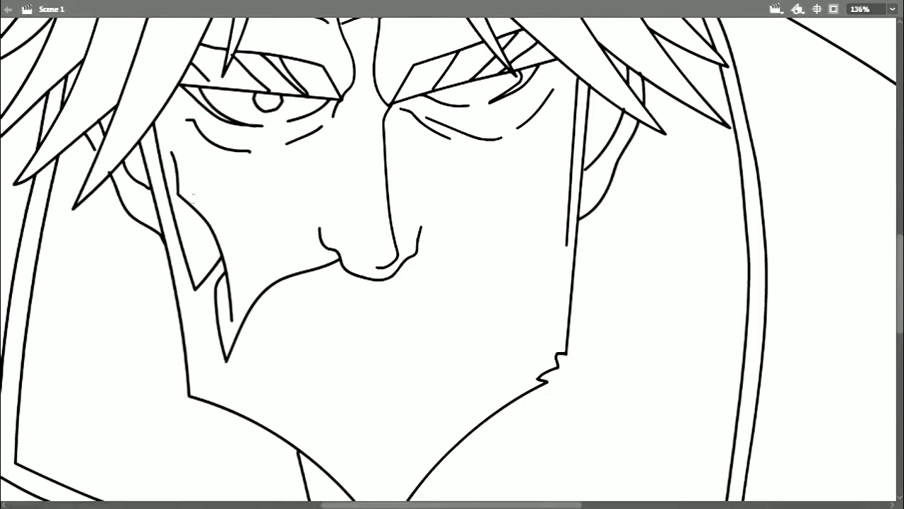
{"action": "left_click_drag", "start_coordinate": [563, 148], "coordinate": [531, 288]}
{"action": "left_click_drag", "start_coordinate": [566, 245], "coordinate": [563, 255]}
{"action": "left_click_drag", "start_coordinate": [538, 236], "coordinate": [562, 256]}
{"action": "key", "text": "v"}
{"action": "left_click_drag", "start_coordinate": [570, 173], "coordinate": [573, 174]}
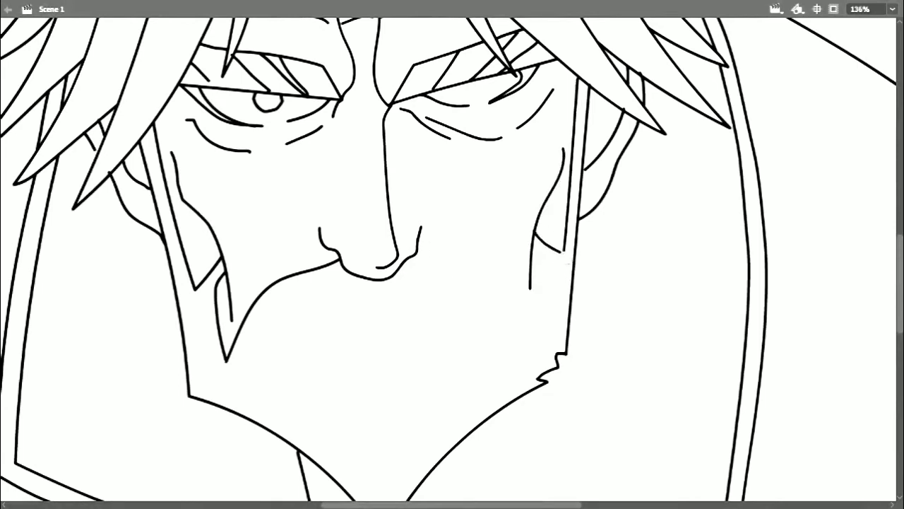
{"action": "left_click_drag", "start_coordinate": [564, 255], "coordinate": [561, 258]}
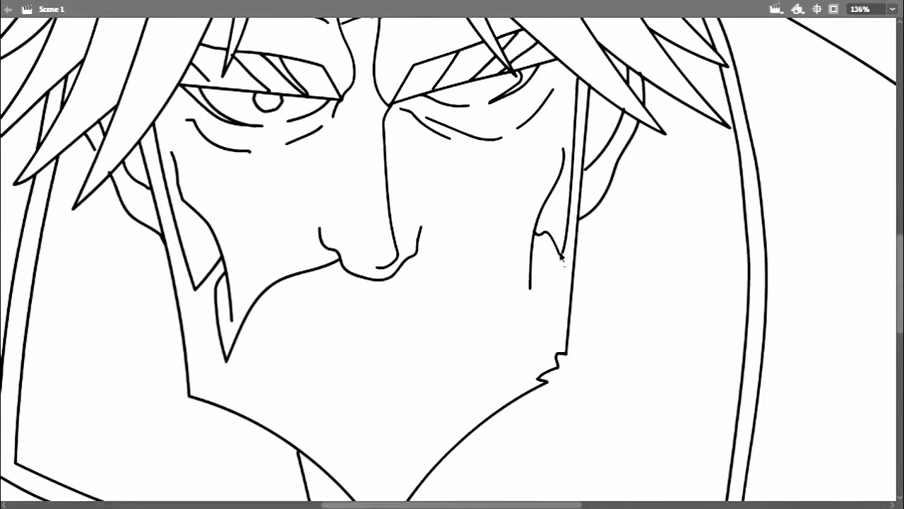
Undo the bent edge at the tip of the right sideburn and reshape the tip into a rounded corner.
{"action": "key", "text": "ctrl+z"}
{"action": "key", "text": "ctrl+z"}
{"action": "key", "text": "ctrl+equal"}
{"action": "left_click_drag", "start_coordinate": [684, 272], "coordinate": [478, 240]}
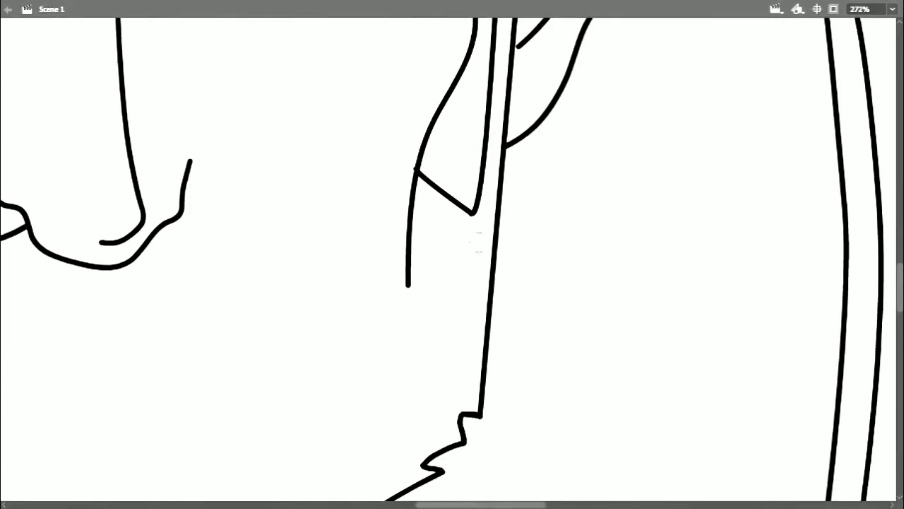
{"action": "key", "text": "ctrl+z"}
{"action": "mouse_move", "coordinate": [452, 208]}
{"action": "left_mouse_down"}
{"action": "mouse_move", "coordinate": [471, 206]}
{"action": "mouse_move", "coordinate": [476, 191]}
{"action": "left_mouse_up"}
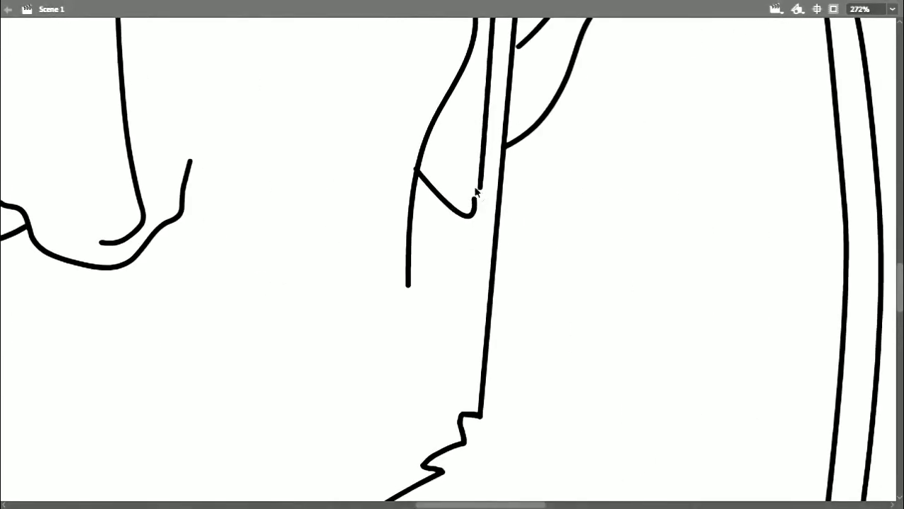
Draw the right upper moustache edge up to the cheek and both lower moustache edges curving down from under the nose.
{"action": "key", "text": "ctrl+minus"}
{"action": "mouse_move", "coordinate": [445, 252]}
{"action": "left_mouse_down"}
{"action": "mouse_move", "coordinate": [426, 304]}
{"action": "mouse_move", "coordinate": [316, 241]}
{"action": "left_mouse_up"}
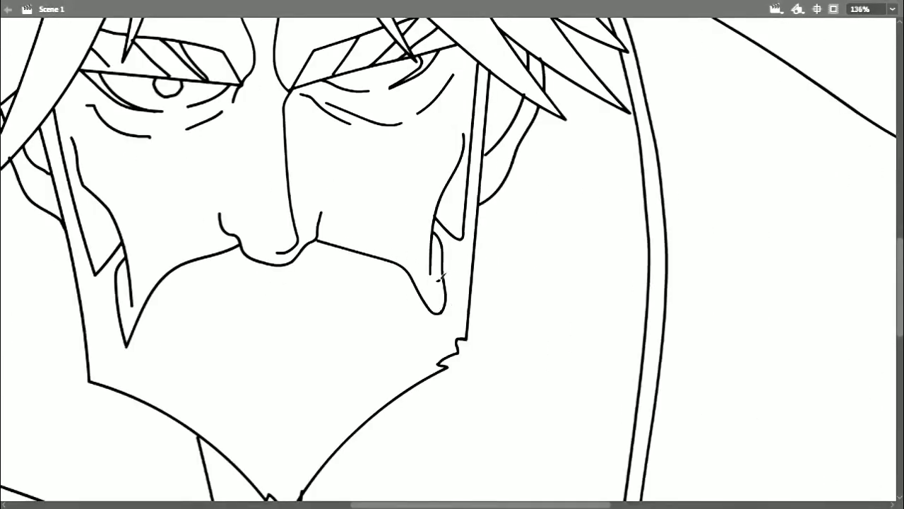
{"action": "mouse_move", "coordinate": [281, 339]}
{"action": "left_mouse_down"}
{"action": "mouse_move", "coordinate": [353, 301]}
{"action": "mouse_move", "coordinate": [388, 214]}
{"action": "left_mouse_up"}
{"action": "key", "text": "ctrl+equal"}
{"action": "mouse_move", "coordinate": [376, 70]}
{"action": "left_mouse_down"}
{"action": "mouse_move", "coordinate": [318, 96]}
{"action": "mouse_move", "coordinate": [136, 243]}
{"action": "mouse_move", "coordinate": [131, 266]}
{"action": "left_mouse_up"}
{"action": "mouse_move", "coordinate": [386, 71]}
{"action": "left_mouse_down"}
{"action": "mouse_move", "coordinate": [458, 101]}
{"action": "mouse_move", "coordinate": [622, 205]}
{"action": "left_mouse_up"}
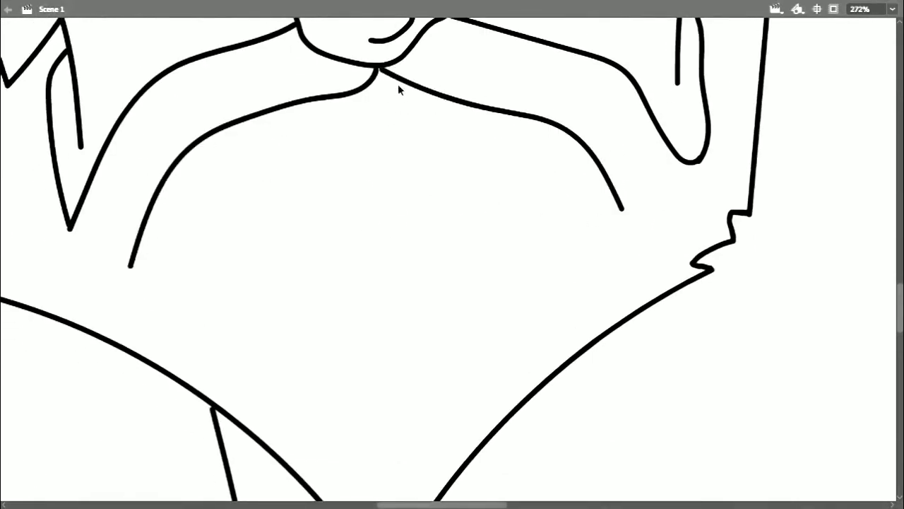
Outline the bare areas on both sides of the goatee, with curved inner edges and a small jagged notch in each lower edge.
{"action": "mouse_move", "coordinate": [129, 267]}
{"action": "left_mouse_down"}
{"action": "mouse_move", "coordinate": [214, 309]}
{"action": "mouse_move", "coordinate": [333, 202]}
{"action": "left_mouse_up"}
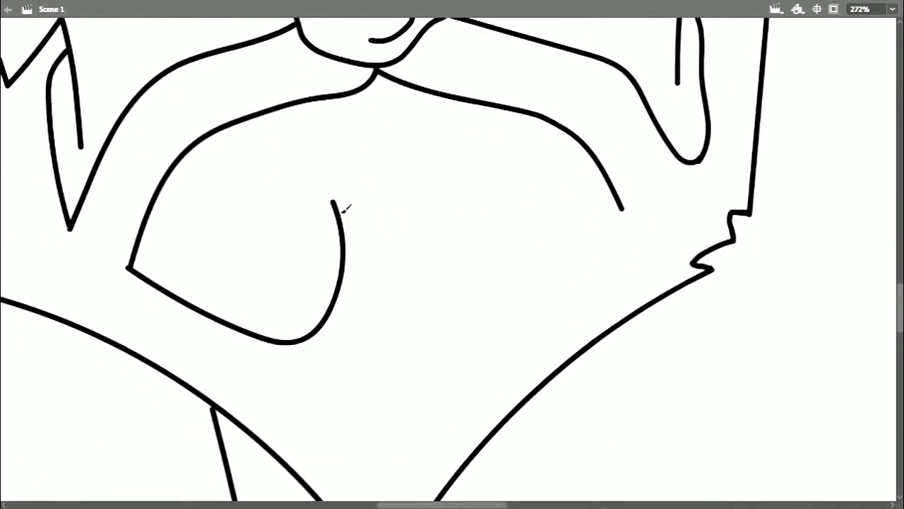
{"action": "mouse_move", "coordinate": [622, 209]}
{"action": "left_mouse_down"}
{"action": "mouse_move", "coordinate": [529, 318]}
{"action": "mouse_move", "coordinate": [424, 216]}
{"action": "mouse_move", "coordinate": [425, 201]}
{"action": "left_mouse_up"}
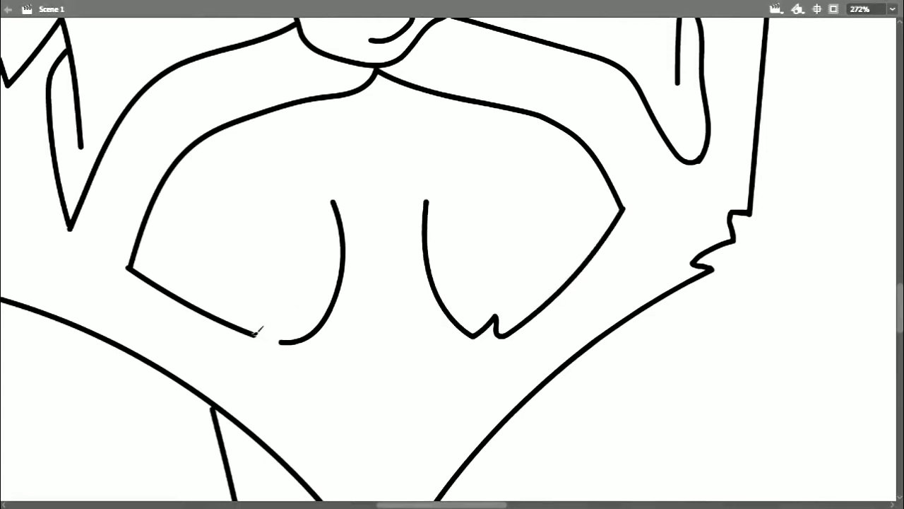
{"action": "left_click_drag", "start_coordinate": [257, 332], "coordinate": [282, 342]}
{"action": "left_click_drag", "start_coordinate": [333, 202], "coordinate": [339, 196]}
{"action": "left_click_drag", "start_coordinate": [426, 202], "coordinate": [425, 197]}
{"action": "left_click_drag", "start_coordinate": [472, 336], "coordinate": [480, 340]}
{"action": "left_click_drag", "start_coordinate": [264, 326], "coordinate": [266, 320]}
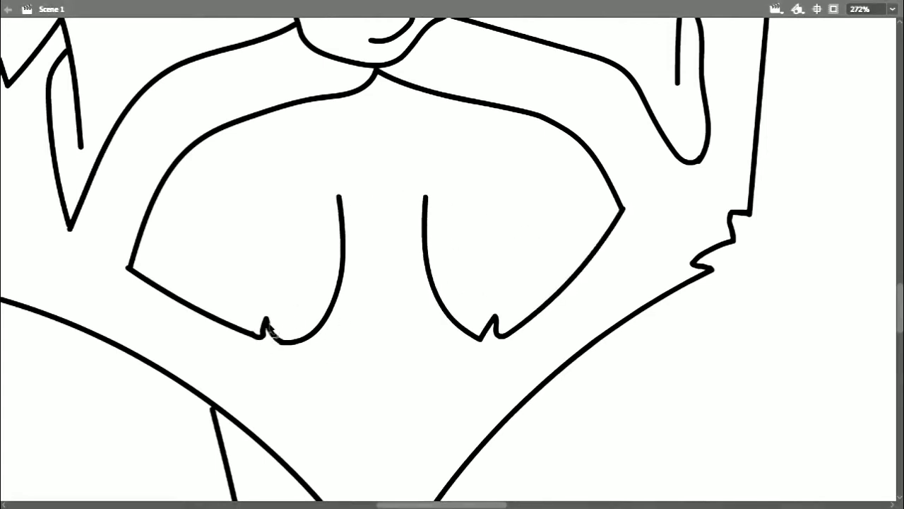
Draw the downturned mouth line, extend the goatee sides up to it, and curve the moustache's centre into a peak below the nose.
{"action": "mouse_move", "coordinate": [503, 203]}
{"action": "left_mouse_down"}
{"action": "mouse_move", "coordinate": [377, 182]}
{"action": "mouse_move", "coordinate": [278, 222]}
{"action": "left_mouse_up"}
{"action": "left_click_drag", "start_coordinate": [339, 197], "coordinate": [342, 188]}
{"action": "left_click_drag", "start_coordinate": [425, 198], "coordinate": [424, 186]}
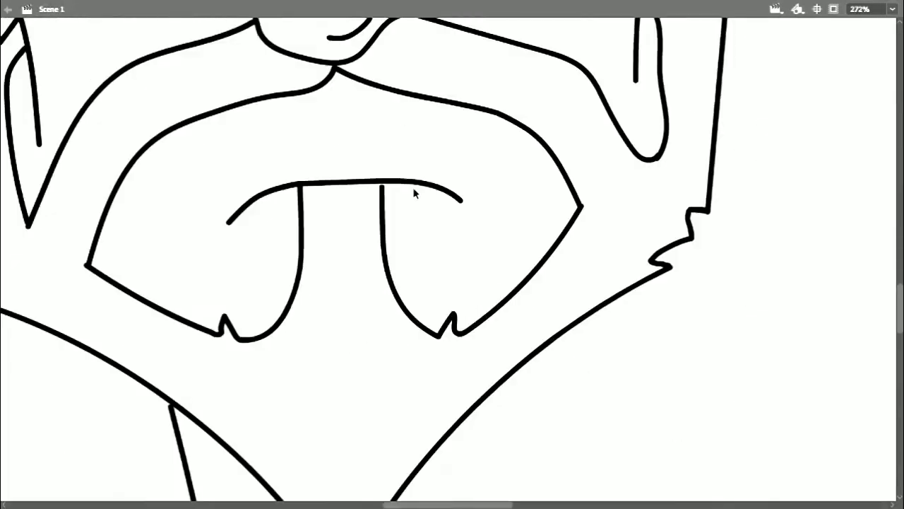
{"action": "scroll", "coordinate": [414, 195], "scroll_direction": "up", "scroll_amount": 1}
{"action": "left_click_drag", "start_coordinate": [367, 134], "coordinate": [397, 148]}
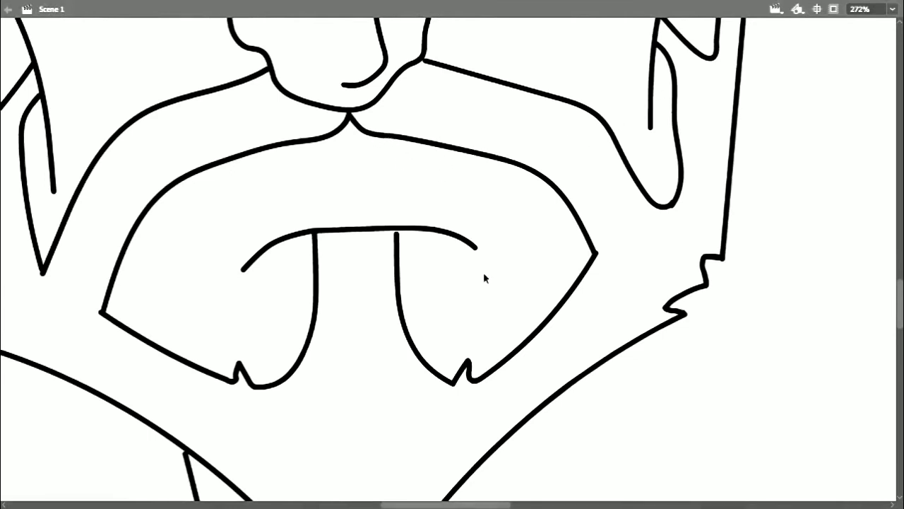
Add a small crease near the right corner of the mouth and draw the small iris of the right eye.
{"action": "left_click_drag", "start_coordinate": [514, 280], "coordinate": [575, 260]}
{"action": "key", "text": "ctrl+minus"}
{"action": "key", "text": "ctrl+minus"}
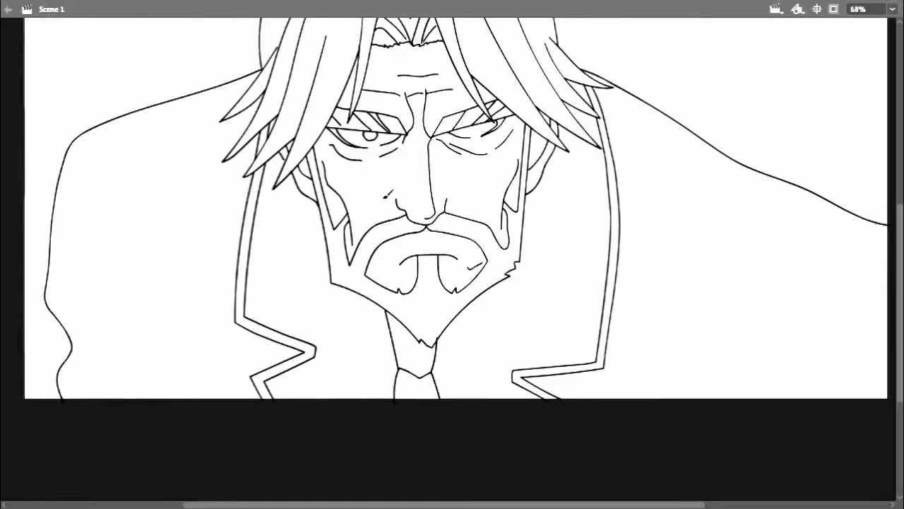
{"action": "key", "text": "ctrl+equal"}
{"action": "left_click_drag", "start_coordinate": [493, 76], "coordinate": [463, 226]}
{"action": "mouse_move", "coordinate": [457, 144]}
{"action": "left_mouse_down"}
{"action": "mouse_move", "coordinate": [486, 137]}
{"action": "mouse_move", "coordinate": [481, 146]}
{"action": "left_mouse_up"}
{"action": "key", "text": "ctrl+z"}
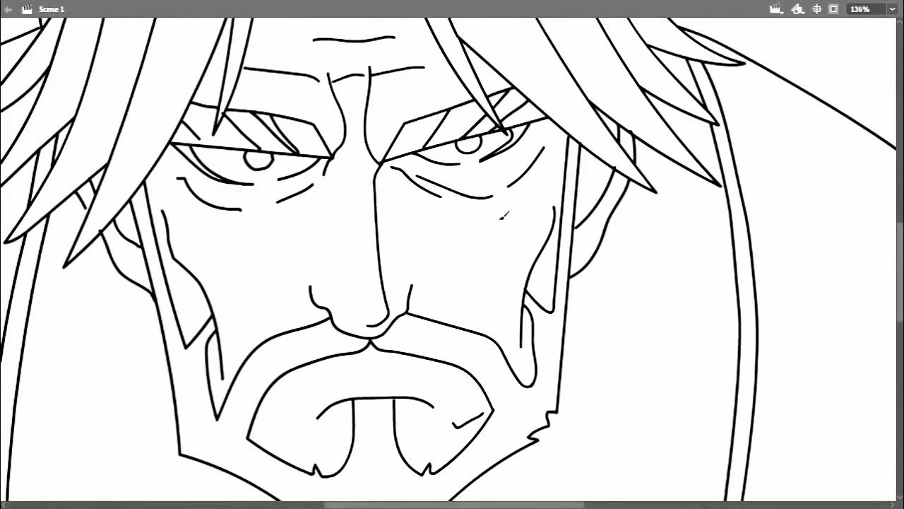
Cut small white gaps into the outlines of the ear, jaw, chin and both shoulders.
{"action": "scroll", "coordinate": [475, 290], "scroll_direction": "down", "scroll_amount": 2}
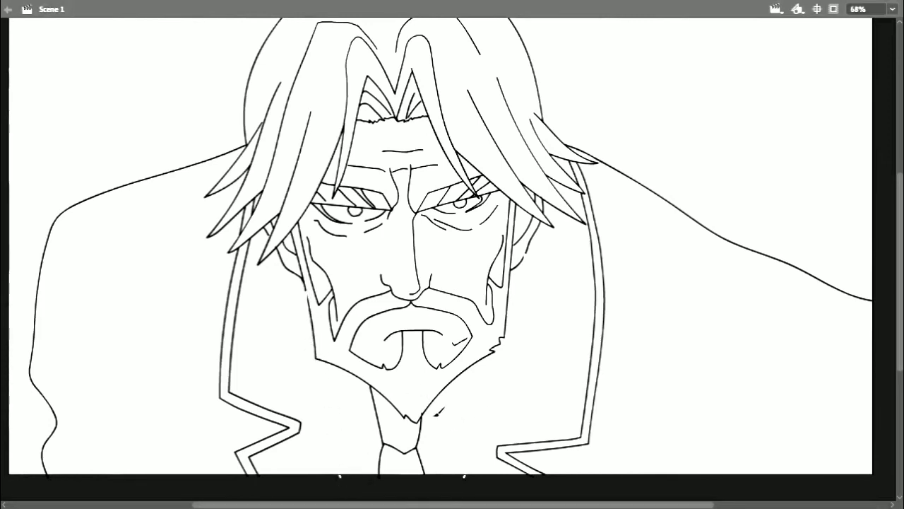
{"action": "scroll", "coordinate": [438, 412], "scroll_direction": "up", "scroll_amount": 2}
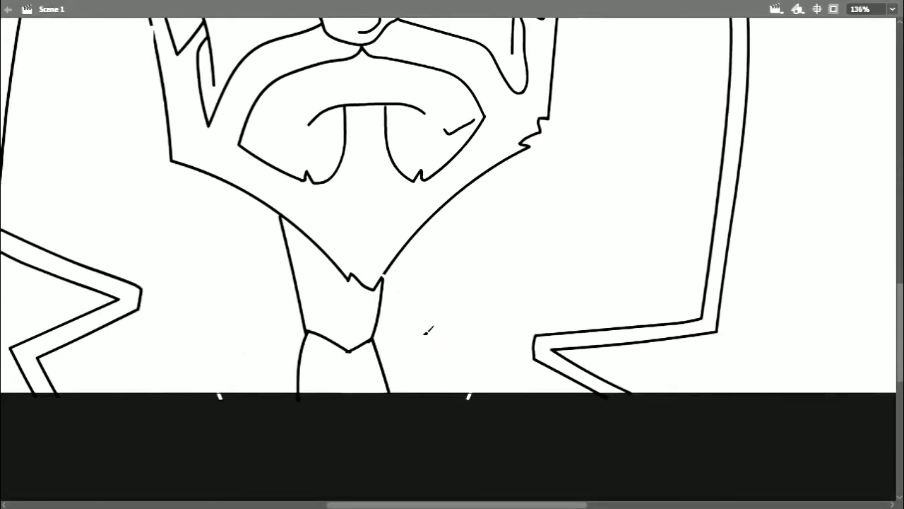
{"action": "left_click_drag", "start_coordinate": [454, 214], "coordinate": [472, 260]}
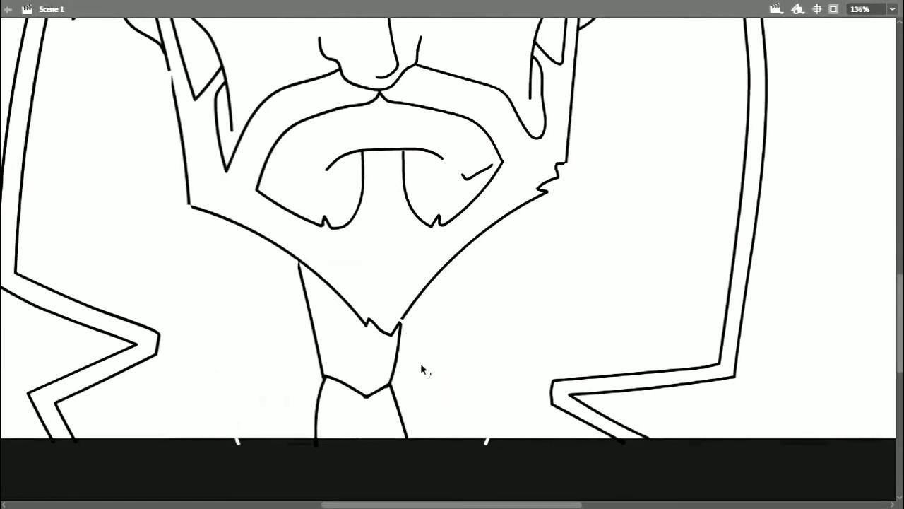
{"action": "key", "text": "ctrl+minus"}
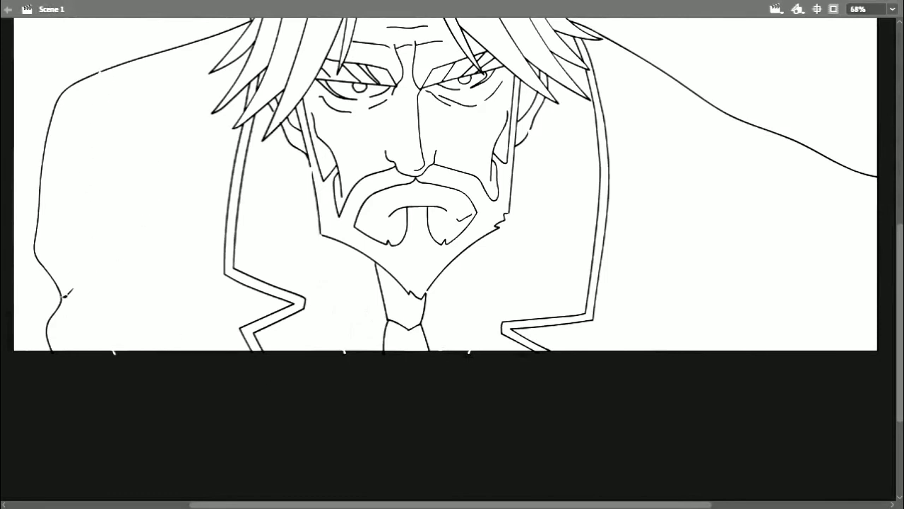
{"action": "scroll", "coordinate": [412, 329], "scroll_direction": "right", "scroll_amount": 5}
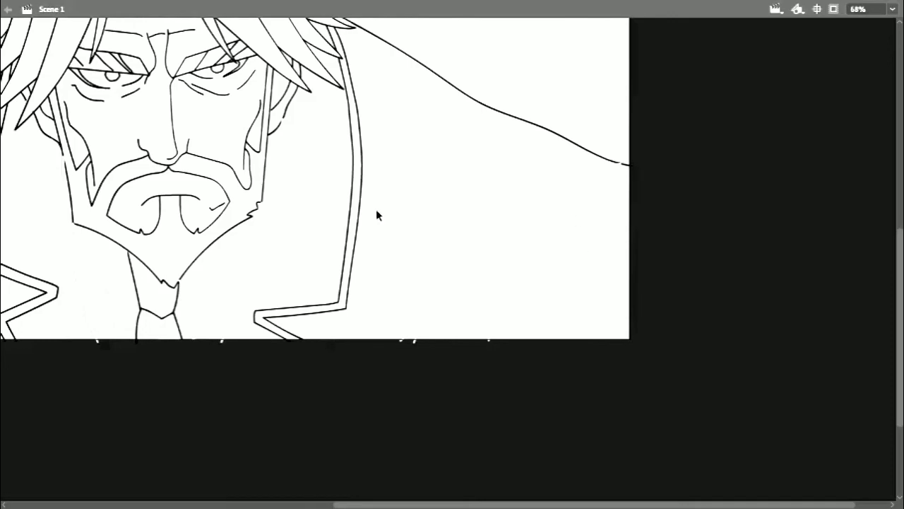
{"action": "scroll", "coordinate": [376, 209], "scroll_direction": "left", "scroll_amount": 5}
{"action": "scroll", "coordinate": [376, 209], "scroll_direction": "up", "scroll_amount": 3}
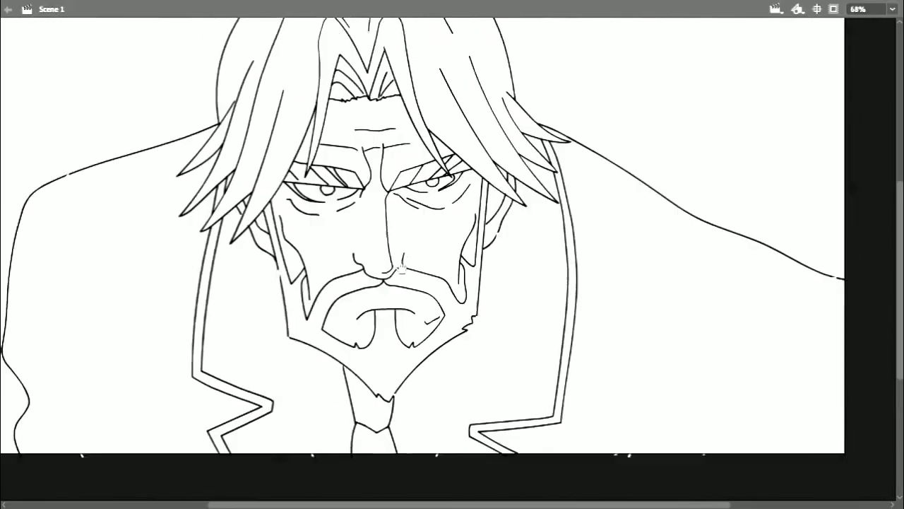
{"action": "mouse_move", "coordinate": [401, 268]}
{"action": "left_mouse_down"}
{"action": "mouse_move", "coordinate": [432, 244]}
{"action": "mouse_move", "coordinate": [385, 307]}
{"action": "left_mouse_up"}
Handwrite the artist signature in the empty area above the character's left shoulder line.
{"action": "key", "text": "ctrl+="}
{"action": "left_click_drag", "start_coordinate": [125, 229], "coordinate": [718, 287]}
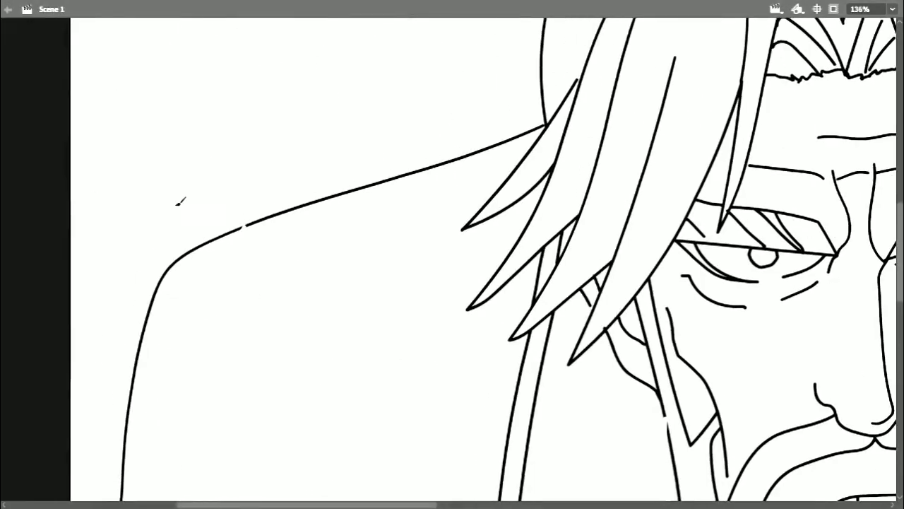
{"action": "left_click_drag", "start_coordinate": [178, 204], "coordinate": [172, 284]}
{"action": "left_click_drag", "start_coordinate": [164, 209], "coordinate": [167, 213]}
{"action": "left_click_drag", "start_coordinate": [189, 242], "coordinate": [209, 251]}
{"action": "left_click_drag", "start_coordinate": [192, 199], "coordinate": [216, 260]}
{"action": "left_click_drag", "start_coordinate": [226, 220], "coordinate": [263, 230]}
{"action": "mouse_move", "coordinate": [267, 169]}
{"action": "left_mouse_down"}
{"action": "mouse_move", "coordinate": [284, 226]}
{"action": "mouse_move", "coordinate": [290, 198]}
{"action": "left_mouse_up"}
{"action": "left_click_drag", "start_coordinate": [290, 147], "coordinate": [345, 196]}
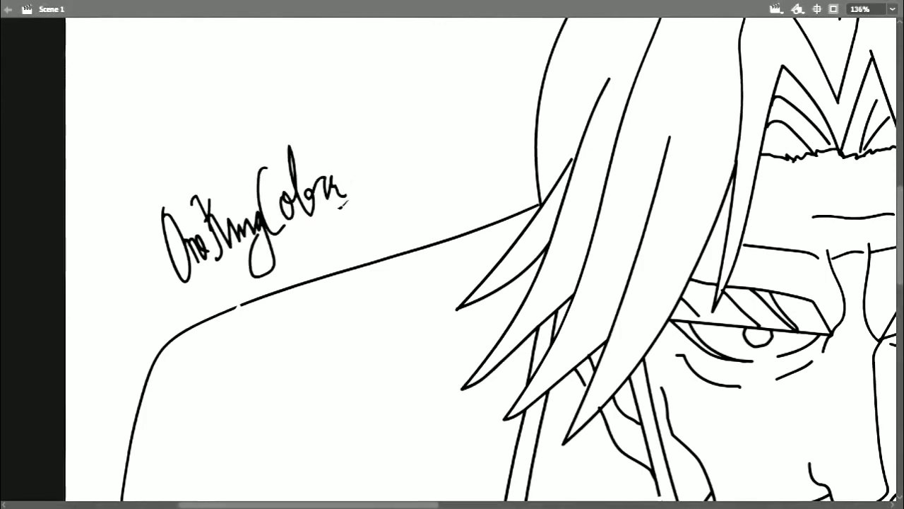
Undo the last letters of the signature, rewrite them and underline the whole signature with a slanted stroke.
{"action": "key", "text": "ctrl+z"}
{"action": "mouse_move", "coordinate": [284, 196]}
{"action": "left_mouse_down"}
{"action": "mouse_move", "coordinate": [349, 178]}
{"action": "mouse_move", "coordinate": [348, 196]}
{"action": "left_mouse_up"}
{"action": "left_click_drag", "start_coordinate": [194, 285], "coordinate": [344, 206]}
{"action": "key", "text": "ctrl+-"}
{"action": "mouse_move", "coordinate": [648, 336]}
{"action": "left_mouse_down"}
{"action": "mouse_move", "coordinate": [432, 271]}
{"action": "mouse_move", "coordinate": [408, 276]}
{"action": "left_mouse_up"}
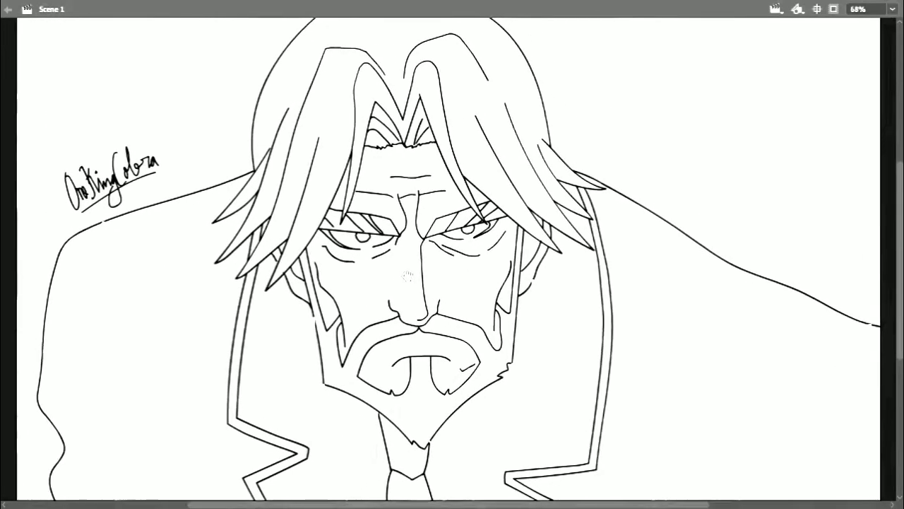
Draw a black line along the canvas's bottom edge to close off the coat and tie outlines.
{"action": "key", "text": "b"}
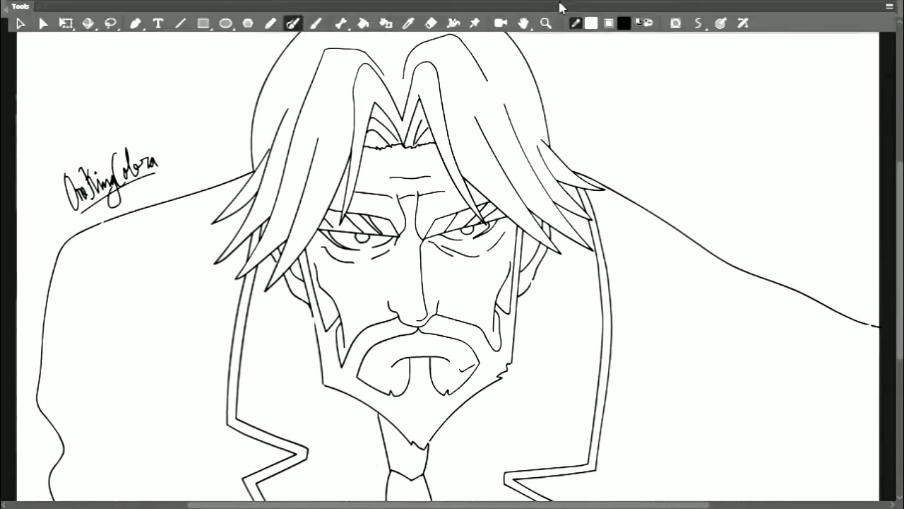
{"action": "left_click_drag", "start_coordinate": [392, 257], "coordinate": [387, 183]}
{"action": "mouse_move", "coordinate": [50, 427]}
{"action": "left_mouse_down"}
{"action": "mouse_move", "coordinate": [646, 435]}
{"action": "mouse_move", "coordinate": [873, 428]}
{"action": "left_mouse_up"}
Reshape the left part of the bottom closing line so it follows the canvas edge and meets the sleeve outline.
{"action": "key", "text": "v"}
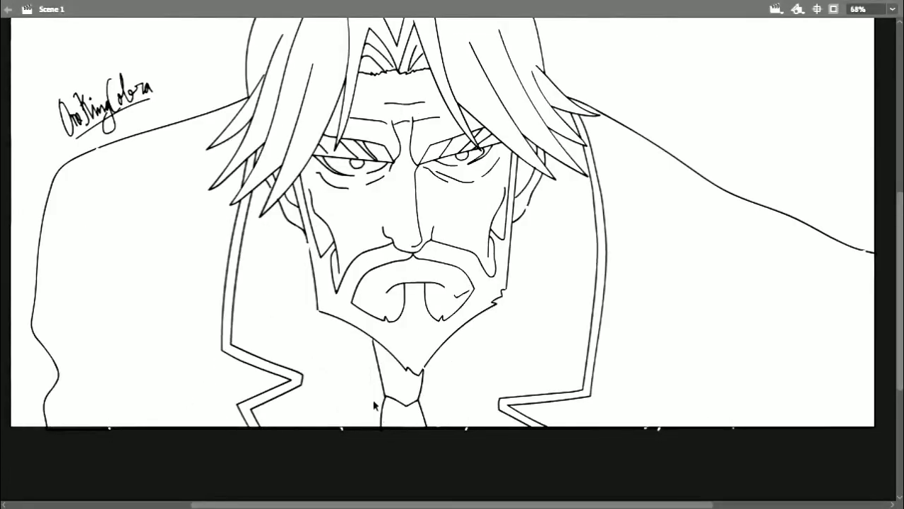
{"action": "key", "text": "ctrl+equal"}
{"action": "left_click_drag", "start_coordinate": [376, 403], "coordinate": [863, 170]}
{"action": "left_click_drag", "start_coordinate": [217, 364], "coordinate": [424, 242]}
{"action": "key", "text": "ctrl+equal"}
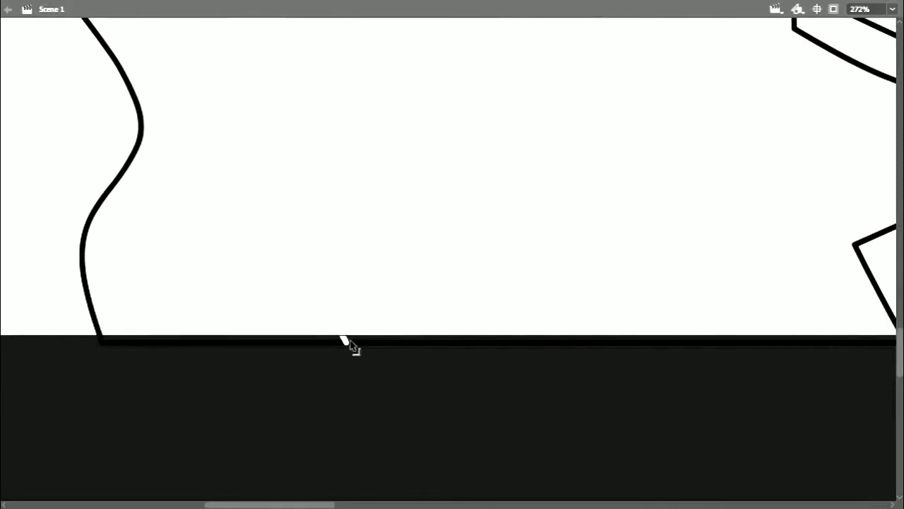
{"action": "left_click_drag", "start_coordinate": [347, 342], "coordinate": [342, 334]}
{"action": "left_click_drag", "start_coordinate": [103, 343], "coordinate": [102, 334]}
{"action": "left_click_drag", "start_coordinate": [876, 332], "coordinate": [3, 297]}
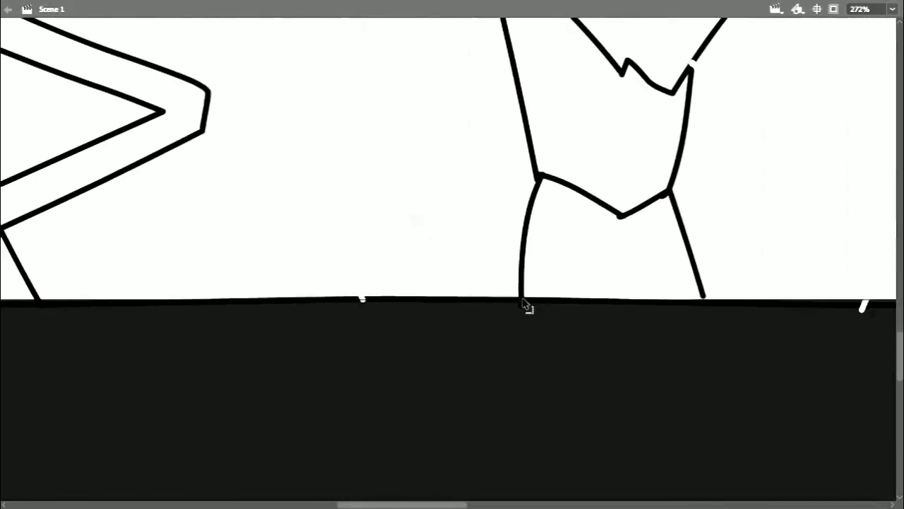
Align the rest of the bottom closing line with the canvas edge below the tie and the right lapel.
{"action": "scroll", "coordinate": [89, 307], "scroll_direction": "left", "scroll_amount": 2}
{"action": "scroll", "coordinate": [216, 332], "scroll_direction": "right", "scroll_amount": 5}
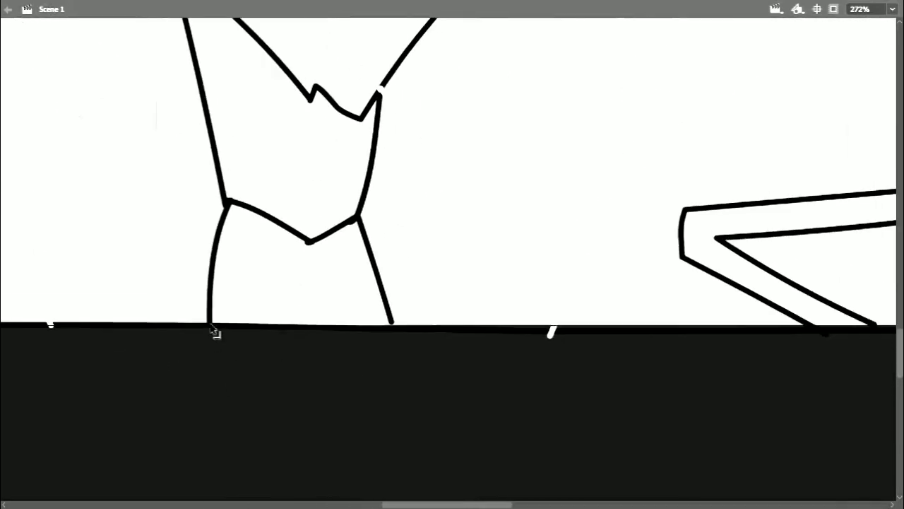
{"action": "scroll", "coordinate": [233, 373], "scroll_direction": "right", "scroll_amount": 4}
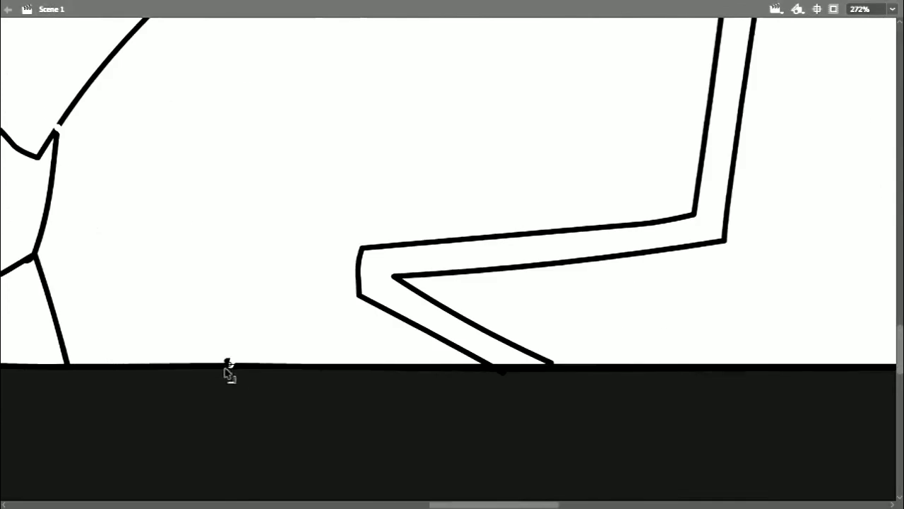
{"action": "scroll", "coordinate": [283, 374], "scroll_direction": "right", "scroll_amount": 5}
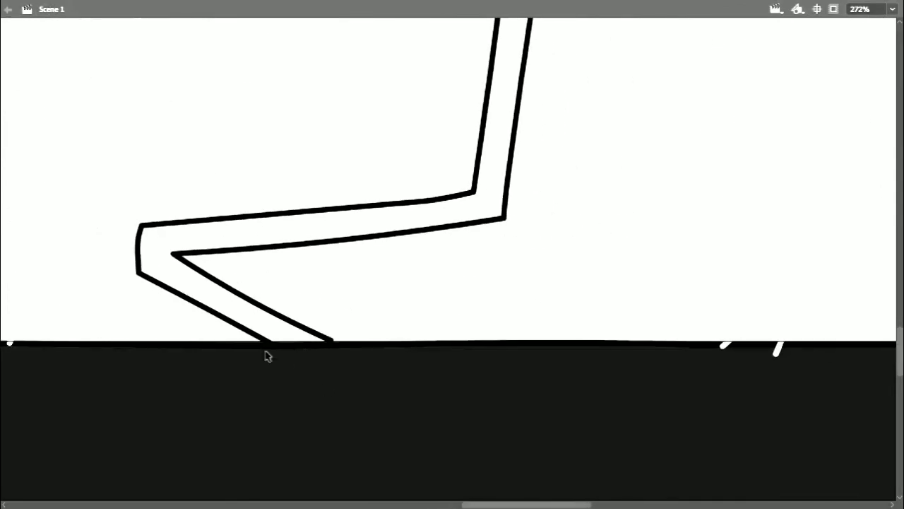
{"action": "scroll", "coordinate": [290, 361], "scroll_direction": "right", "scroll_amount": 2}
{"action": "scroll", "coordinate": [165, 347], "scroll_direction": "right", "scroll_amount": 12}
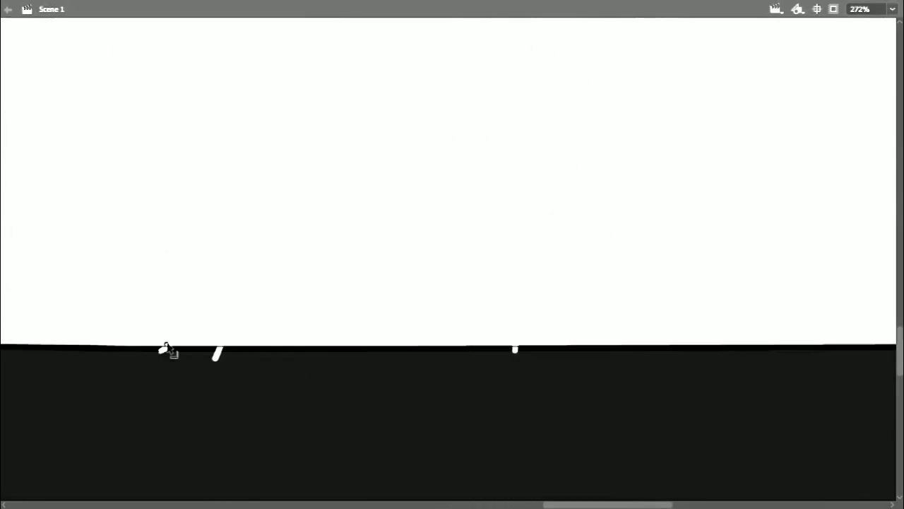
Draw a straight vertical line down the canvas's right edge to close the coat below the right shoulder outline.
{"action": "scroll", "coordinate": [490, 259], "scroll_direction": "up", "scroll_amount": 5}
{"action": "key", "text": "ctrl+minus"}
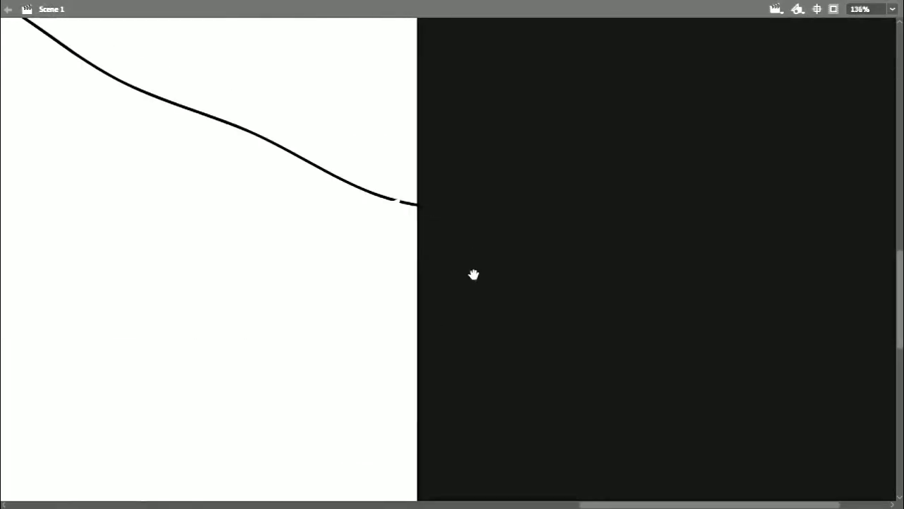
{"action": "left_click_drag", "start_coordinate": [474, 275], "coordinate": [467, 145]}
{"action": "key", "text": "n"}
{"action": "left_click_drag", "start_coordinate": [412, 75], "coordinate": [413, 422]}
{"action": "key", "text": "v"}
{"action": "key", "text": "ctrl+minus"}
{"action": "left_click_drag", "start_coordinate": [316, 137], "coordinate": [464, 332]}
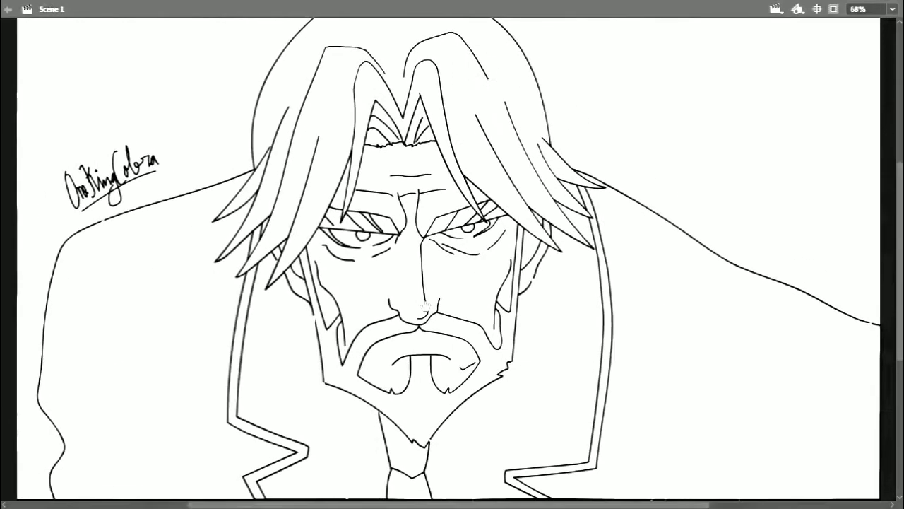
Fill the left sleeve, the left side of the coat and the shirt and collar areas around the tie with black.
{"action": "key", "text": "k"}
{"action": "left_click", "coordinate": [65, 367]}
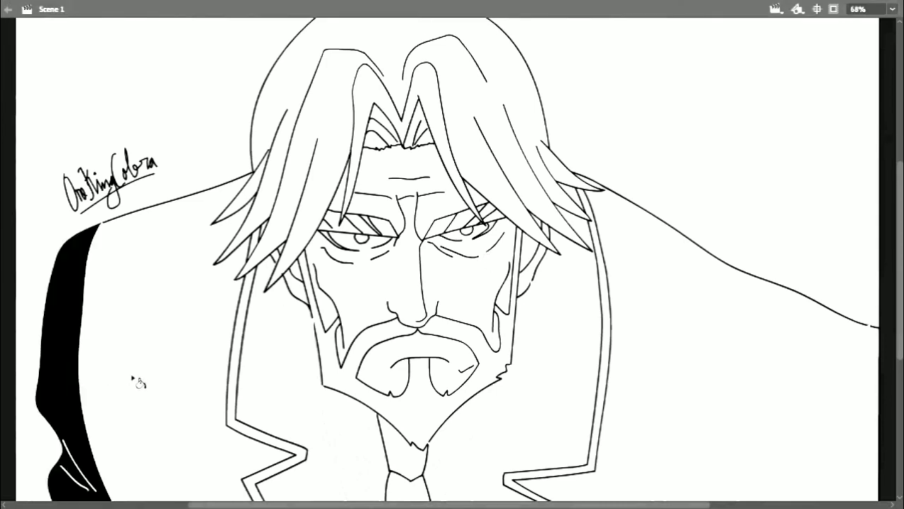
{"action": "left_click", "coordinate": [676, 23]}
{"action": "left_click", "coordinate": [176, 360]}
{"action": "left_click", "coordinate": [272, 374]}
{"action": "left_click", "coordinate": [361, 484]}
{"action": "left_click", "coordinate": [448, 486]}
{"action": "left_click", "coordinate": [362, 434]}
{"action": "left_click", "coordinate": [452, 441]}
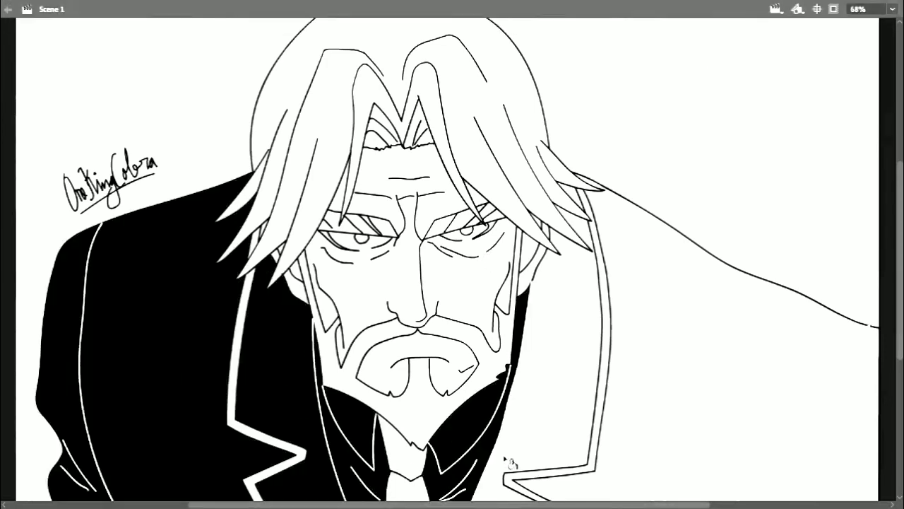
Fill the right side of the coat, the right sleeve, the slivers beside the hair and the eye details with black.
{"action": "left_click", "coordinate": [516, 446]}
{"action": "left_click", "coordinate": [632, 407]}
{"action": "left_click", "coordinate": [775, 448]}
{"action": "left_click", "coordinate": [583, 230]}
{"action": "left_click", "coordinate": [574, 196]}
{"action": "left_click", "coordinate": [334, 240]}
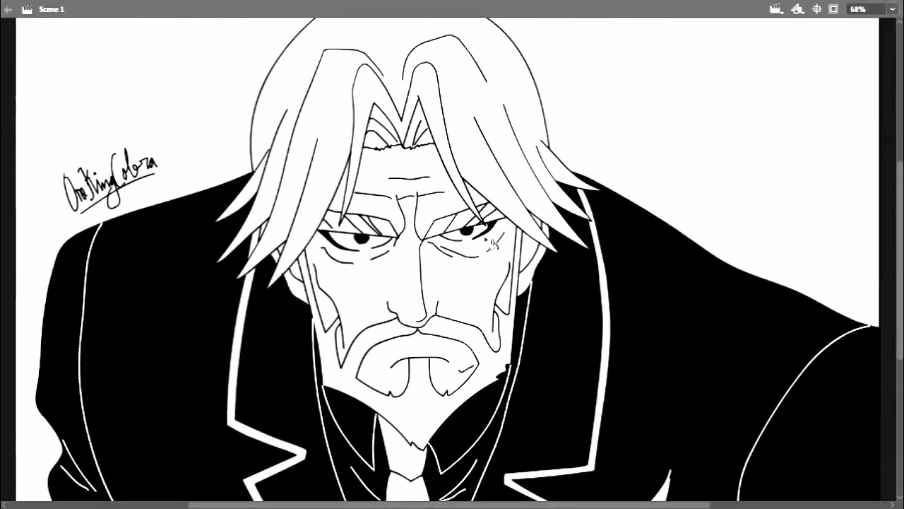